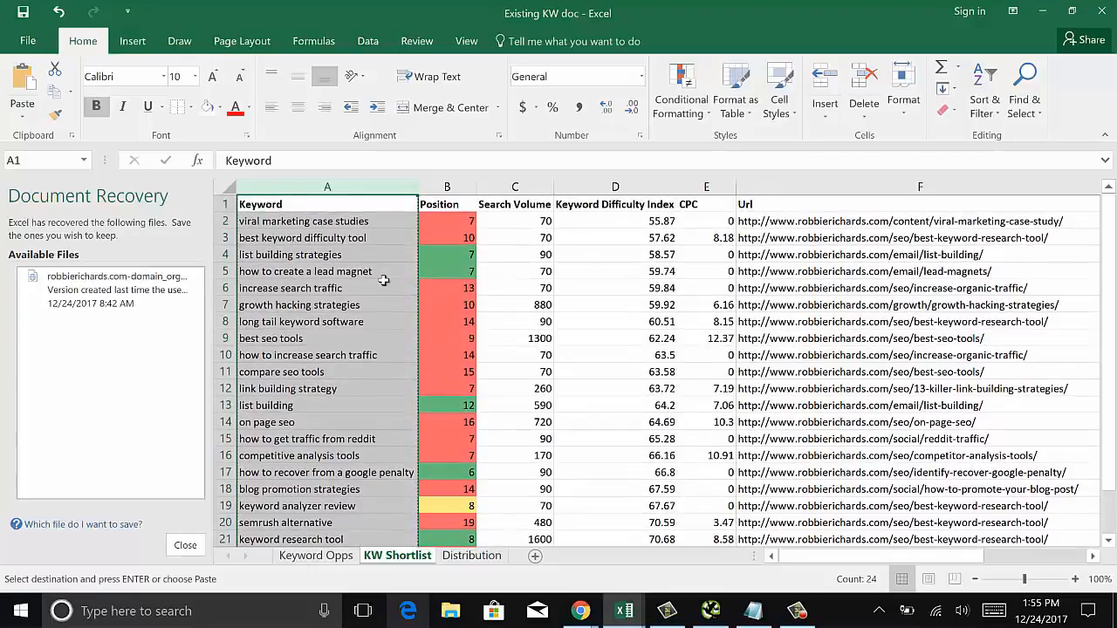
Step: Examine the Keyword, Search Volume and Keyword Difficulty Index columns of the KW Shortlist sheet
click(389, 220)
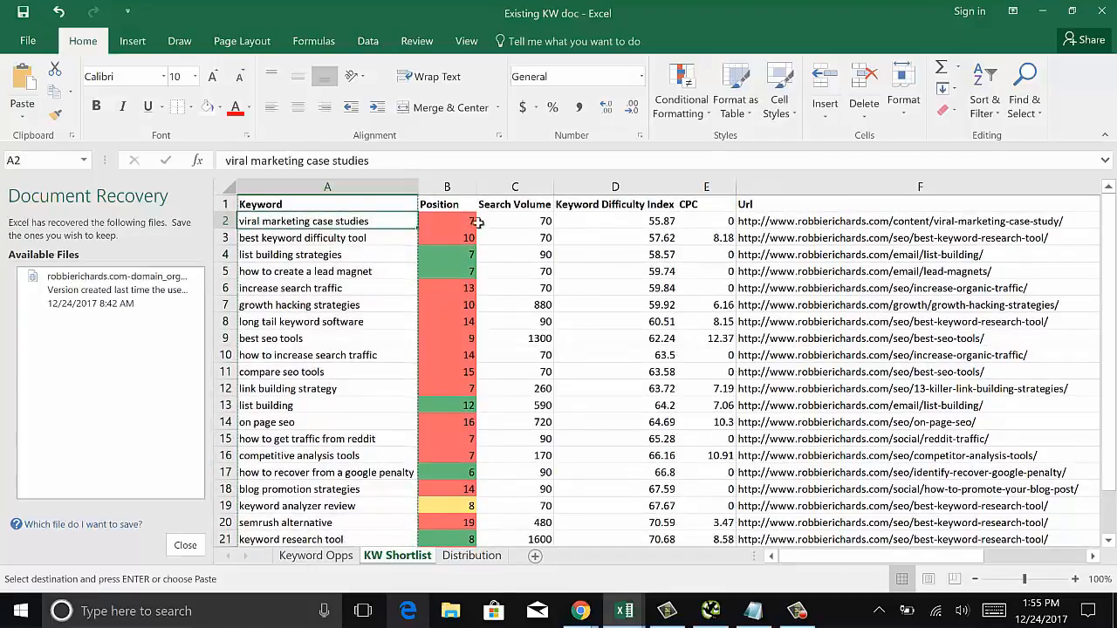
click(510, 222)
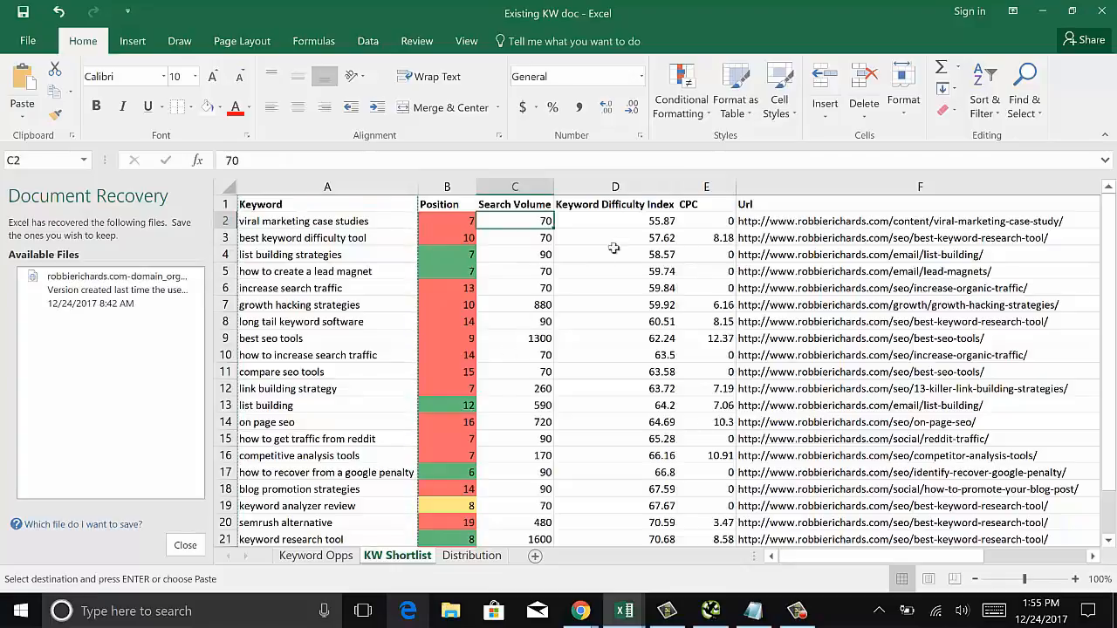
click(614, 186)
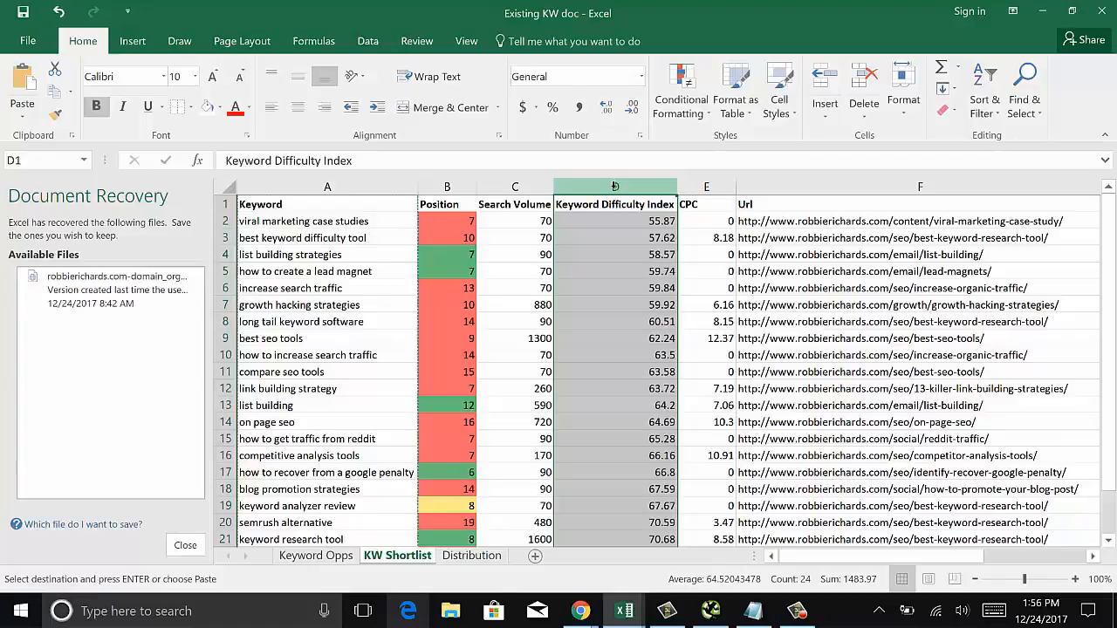
click(595, 291)
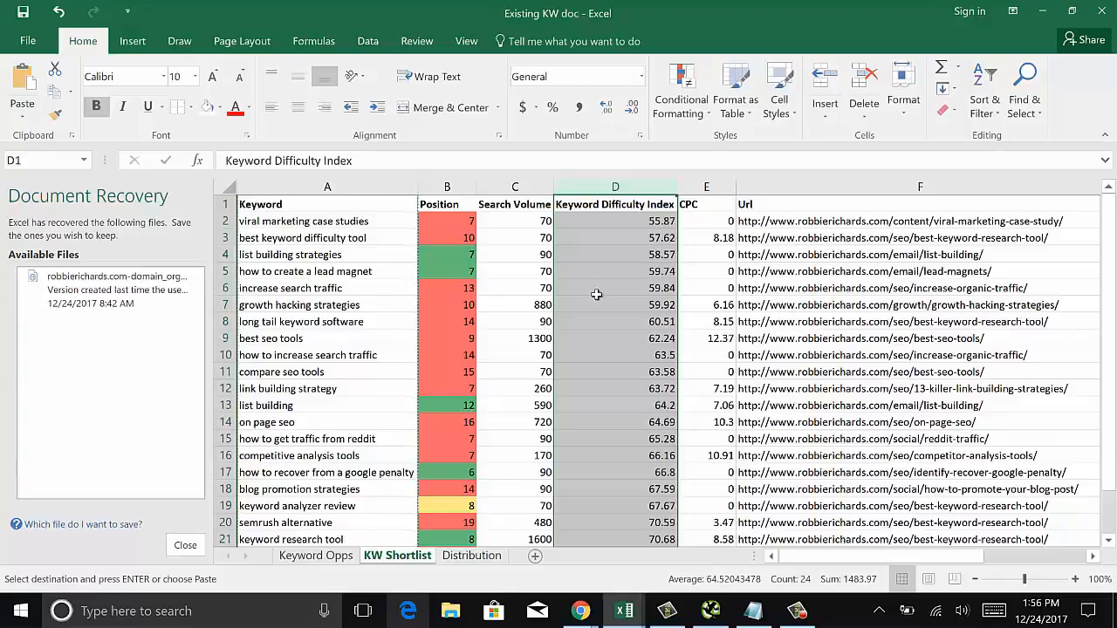
click(600, 187)
scroll(643, 252, down, 1)
scroll(643, 255, up, 1)
scroll(641, 258, down, 1)
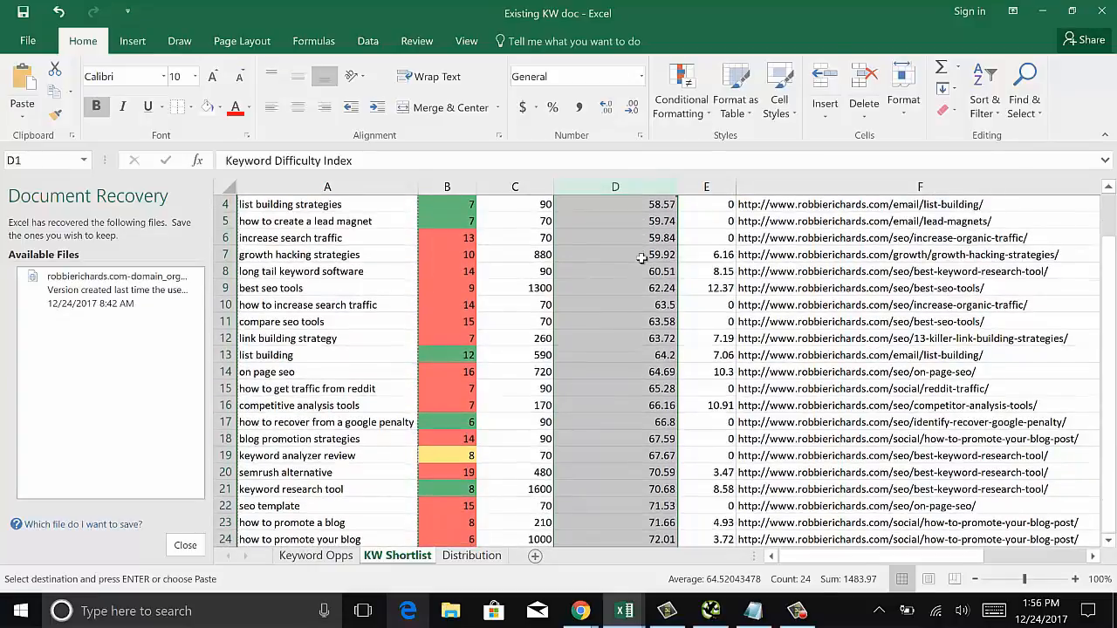
scroll(641, 259, up, 1)
click(641, 266)
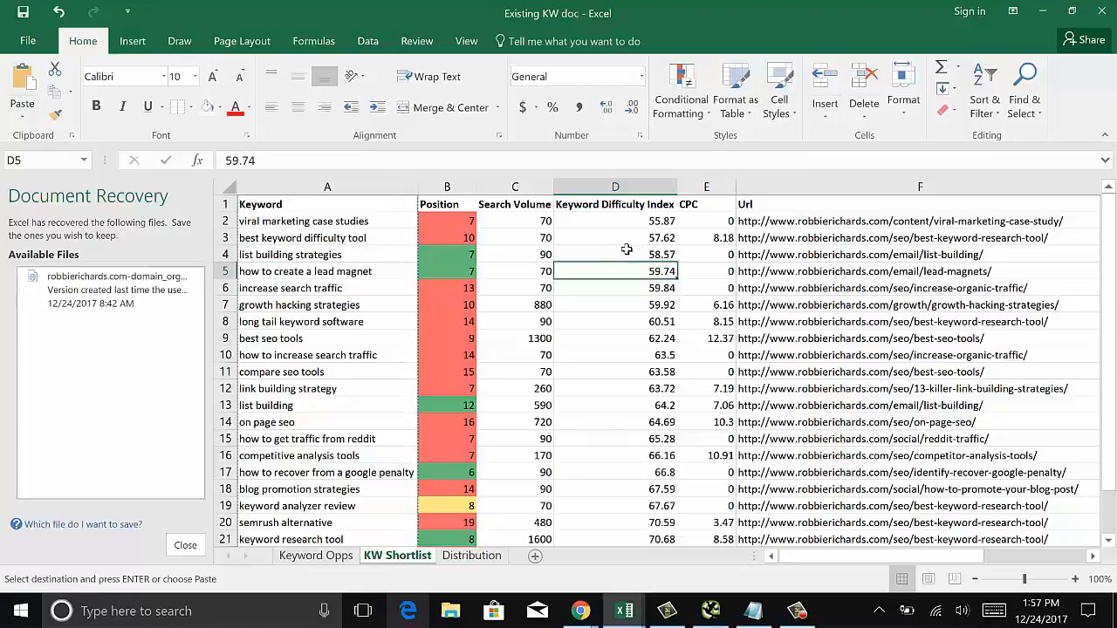
scroll(344, 250, down, 2)
scroll(410, 271, up, 2)
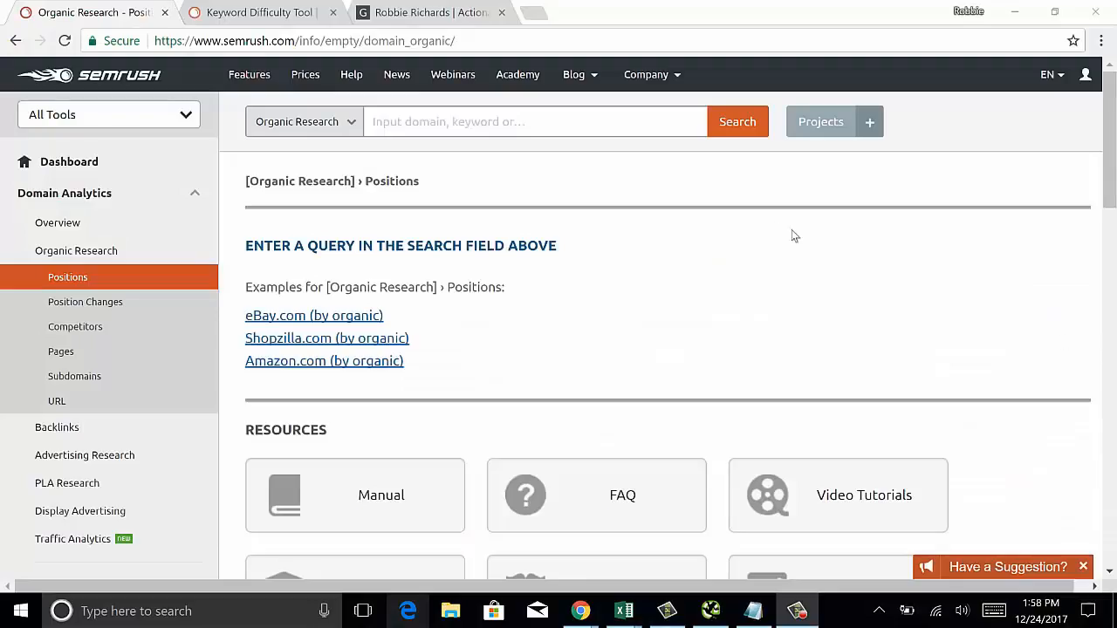
Step: Copy the robbierichards.com homepage address into Semrush's Organic Research search and open the domain's organic positions report
click(387, 11)
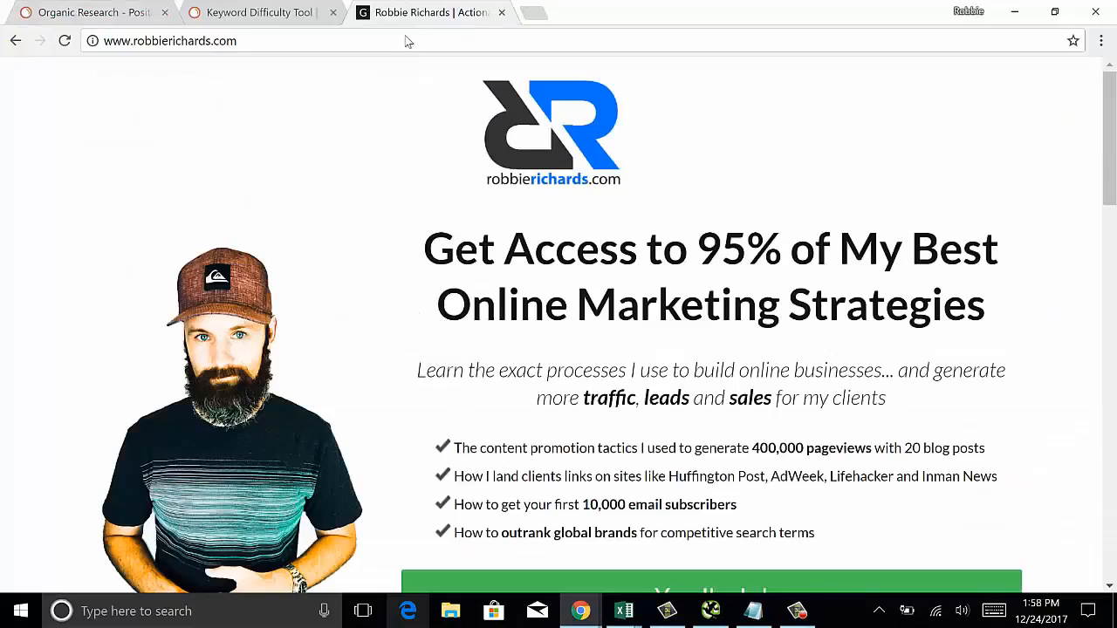
click(309, 41)
key(ctrl+c)
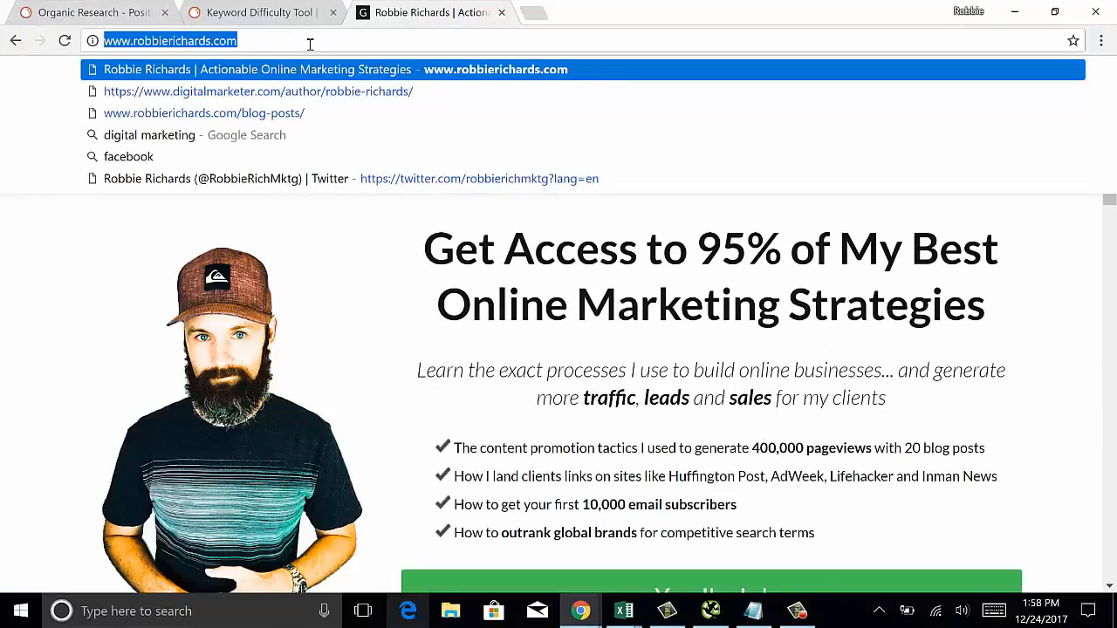
click(76, 8)
click(440, 120)
key(ctrl+v)
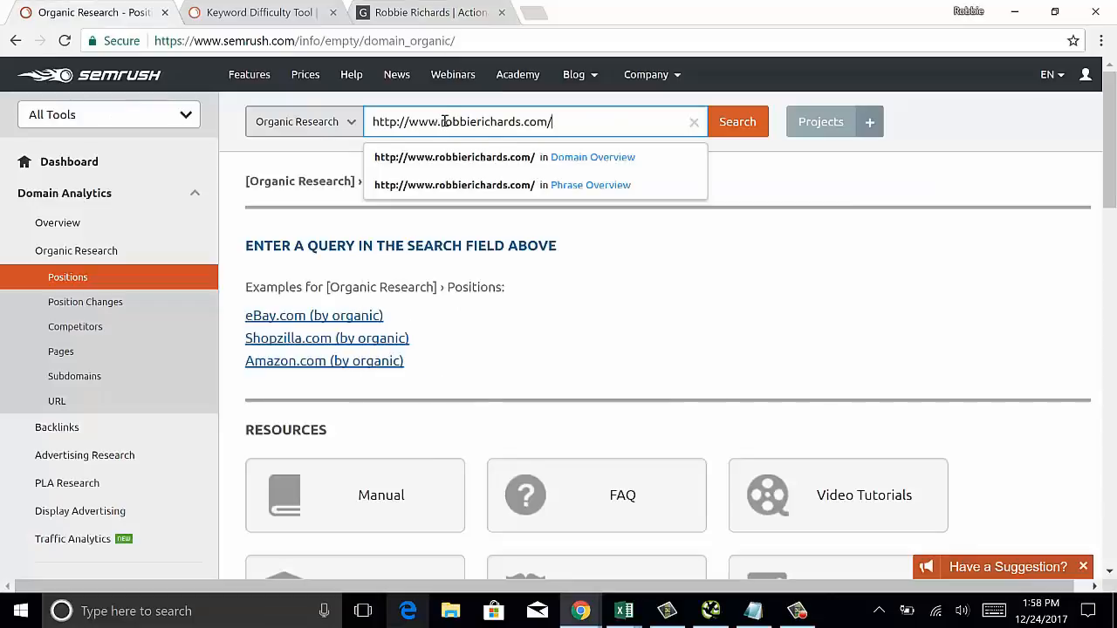
click(762, 126)
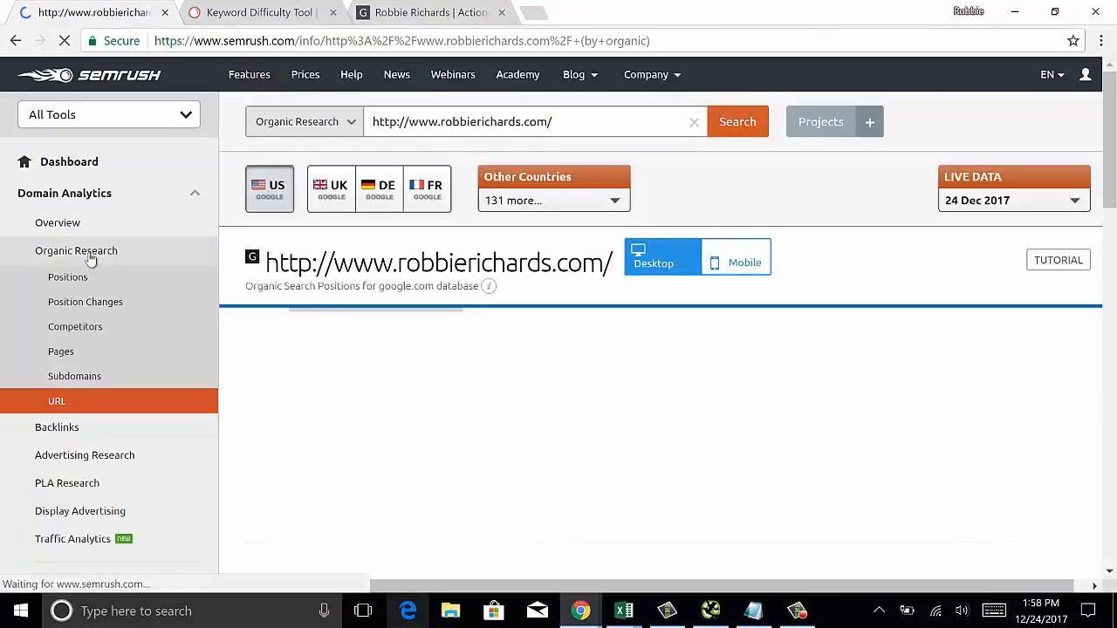
click(95, 257)
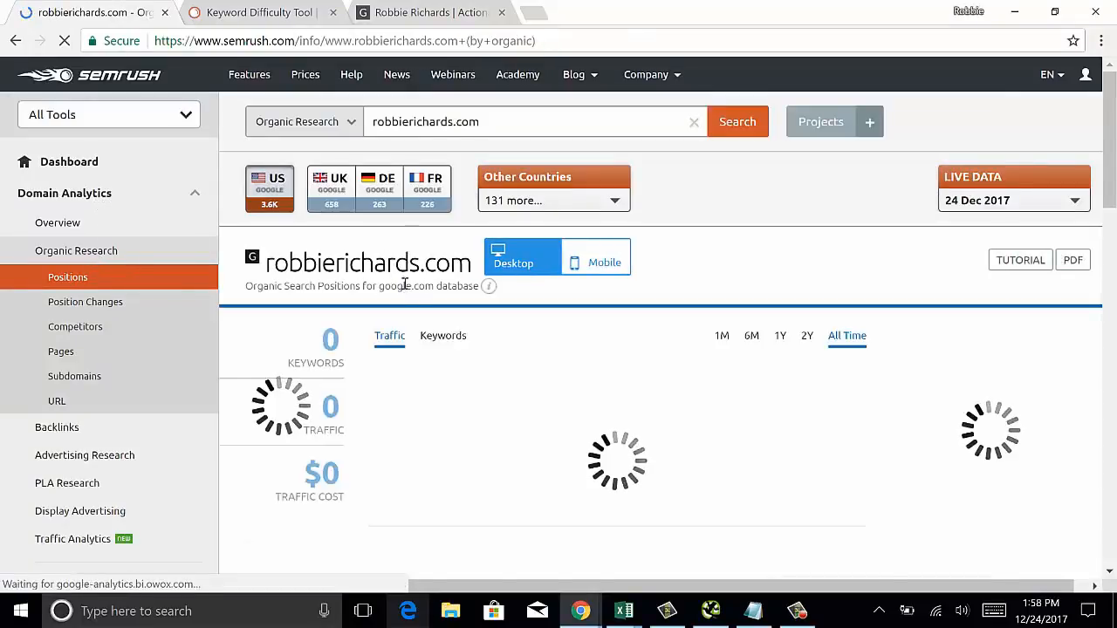
Step: Filter the organic search positions with an advanced filter that includes Pos. less than 6
scroll(420, 385, down, 1)
scroll(418, 385, down, 3)
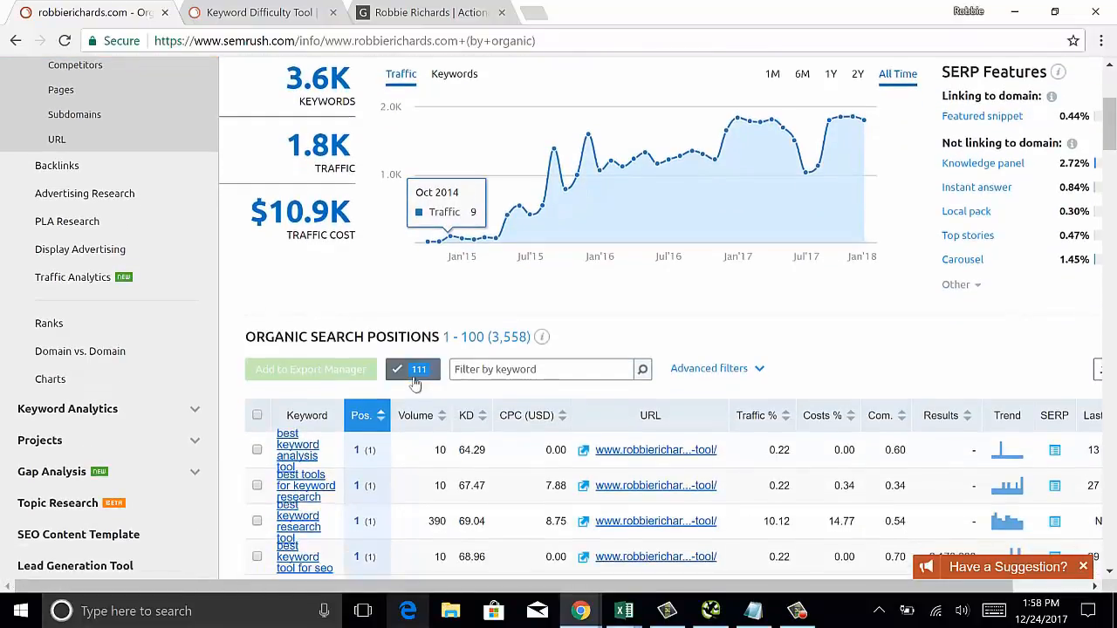
click(708, 369)
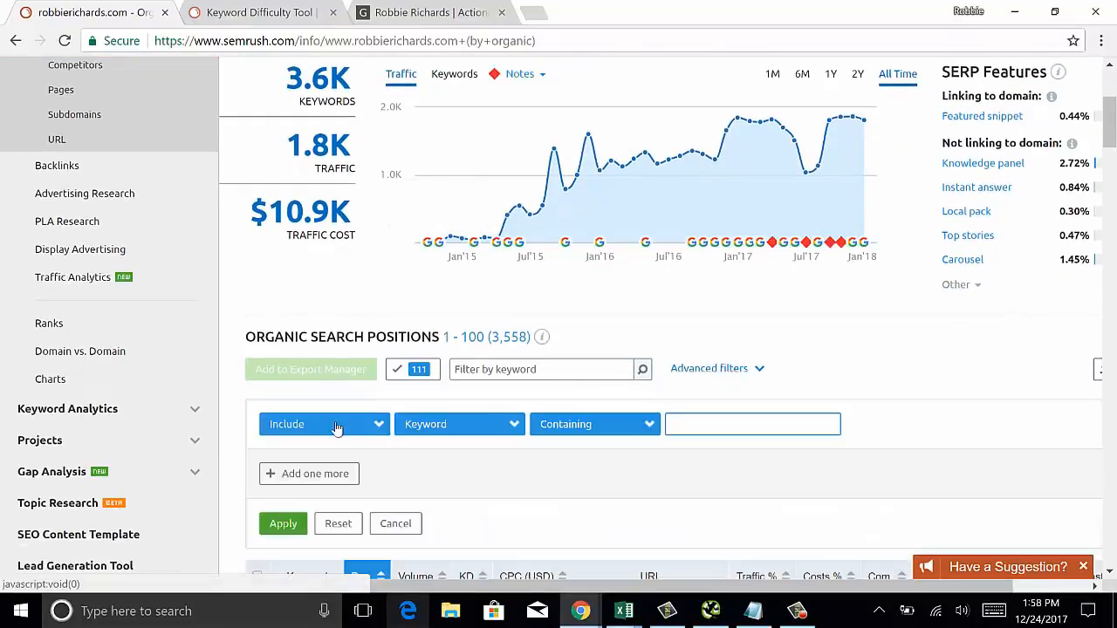
click(448, 424)
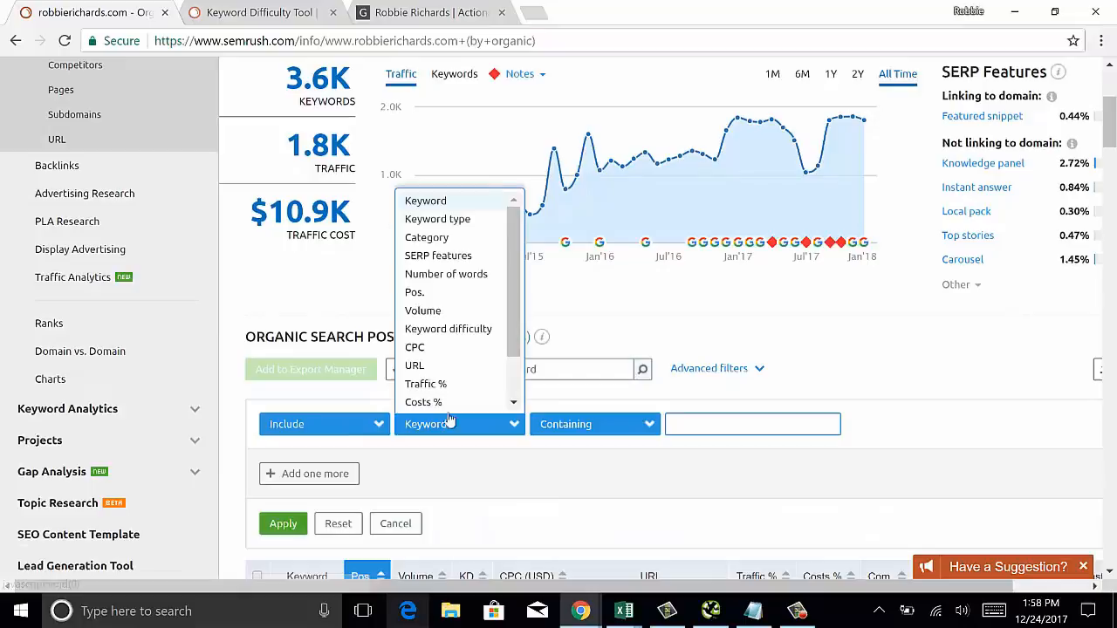
click(448, 294)
click(597, 425)
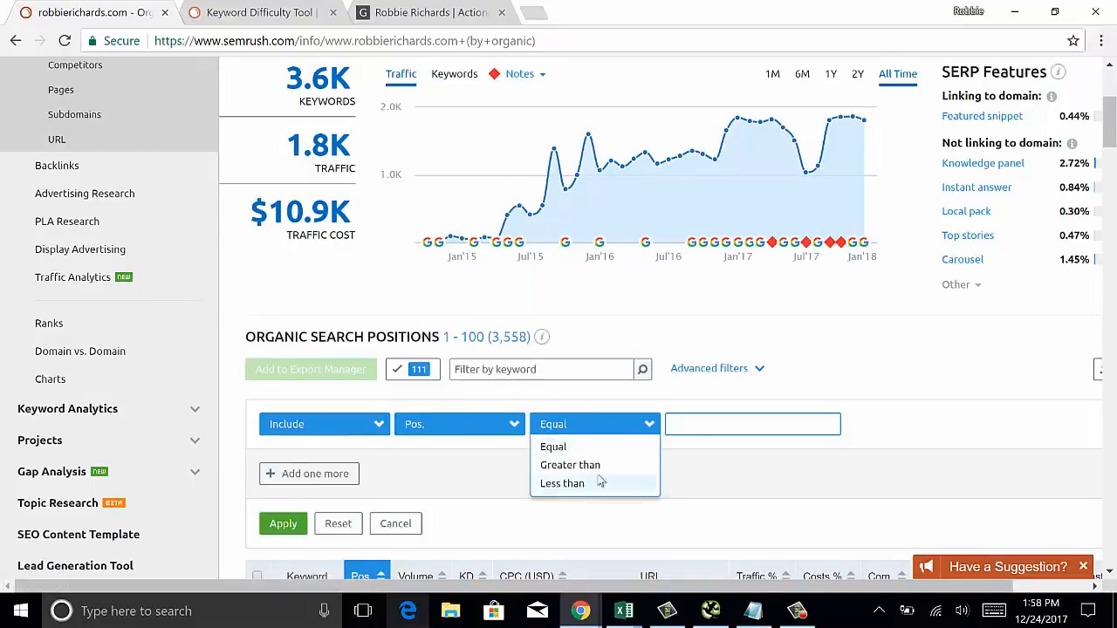
click(563, 481)
text(6)
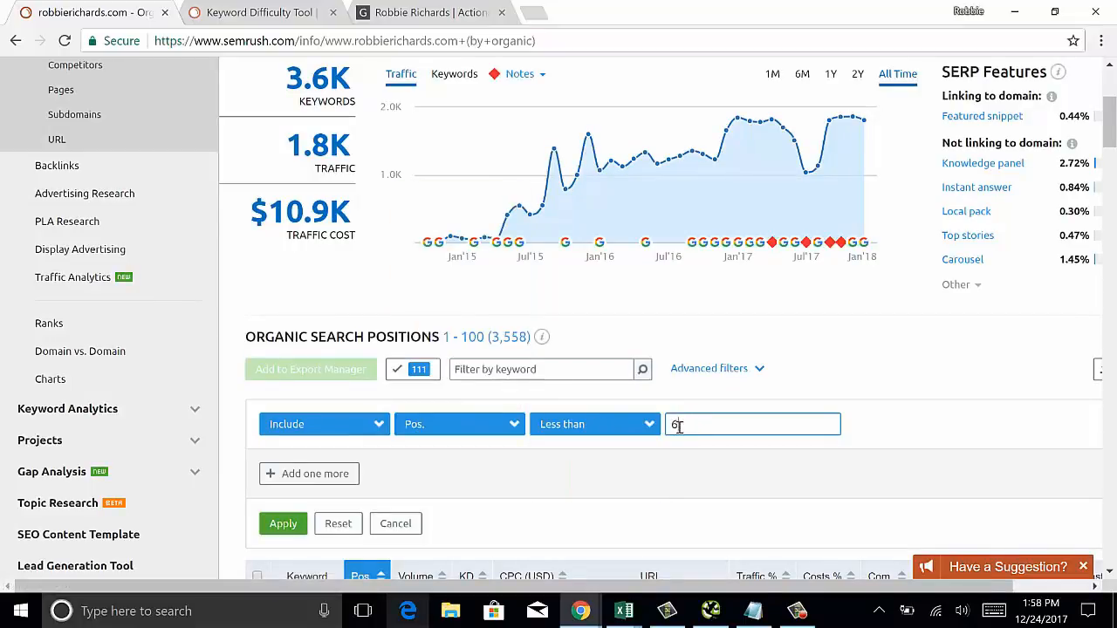
click(278, 526)
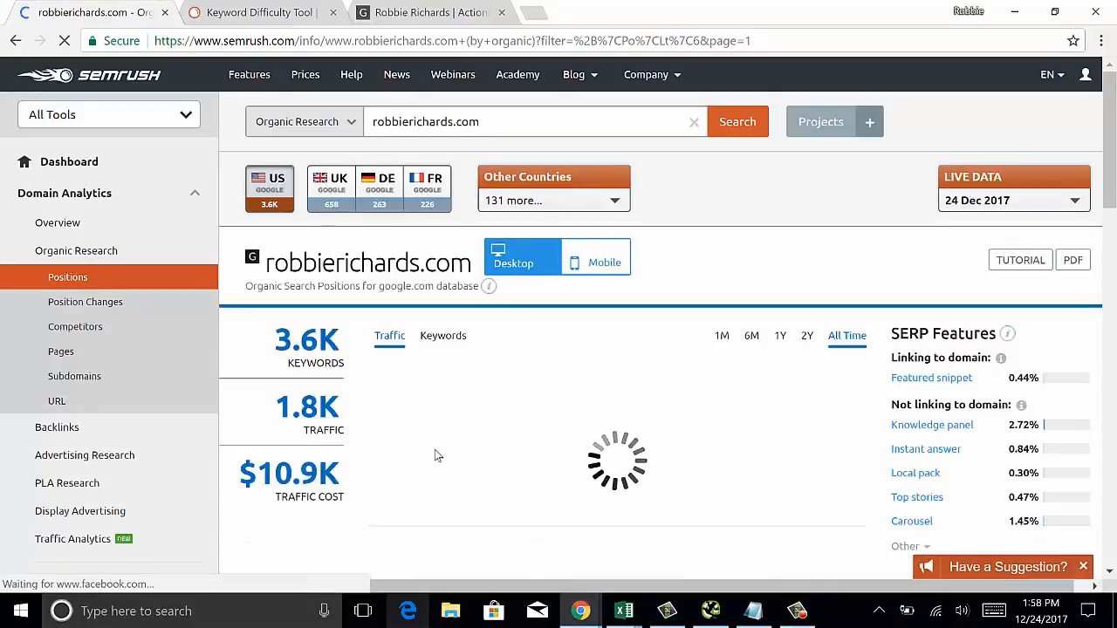
Step: Examine the keyword difficulty values of the keywords listed in the filtered organic search positions table
scroll(439, 454, down, 1)
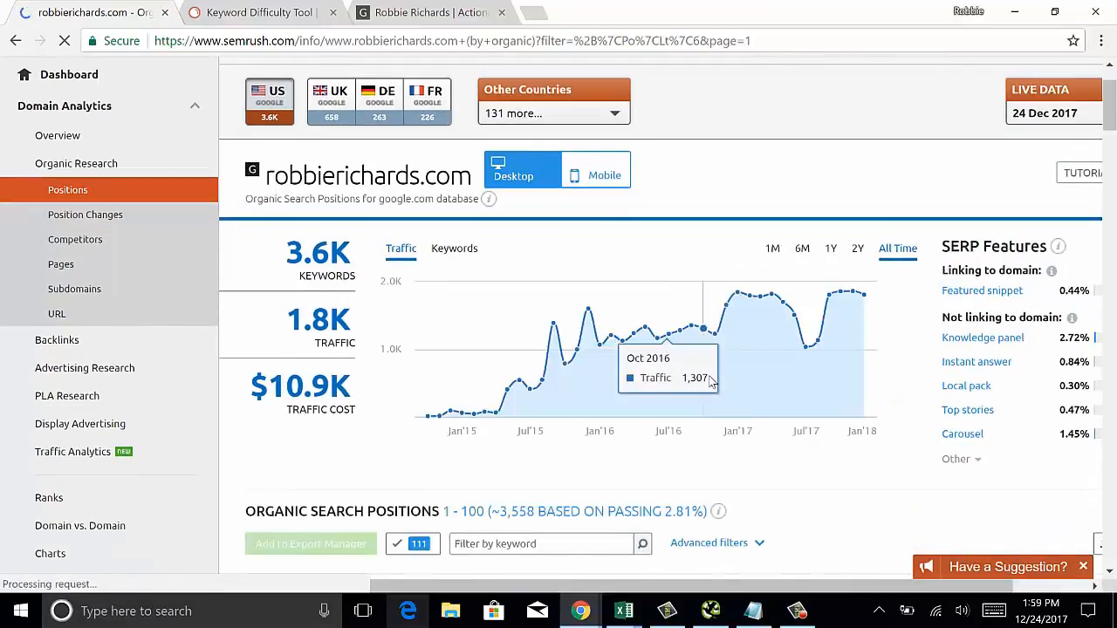
scroll(682, 358, down, 4)
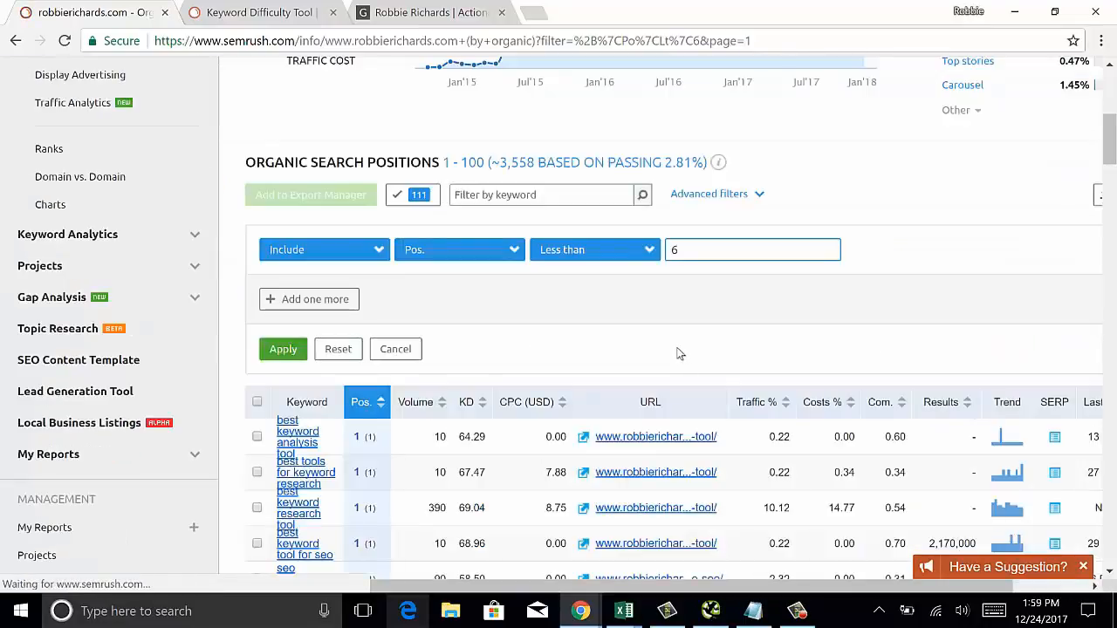
scroll(674, 356, down, 2)
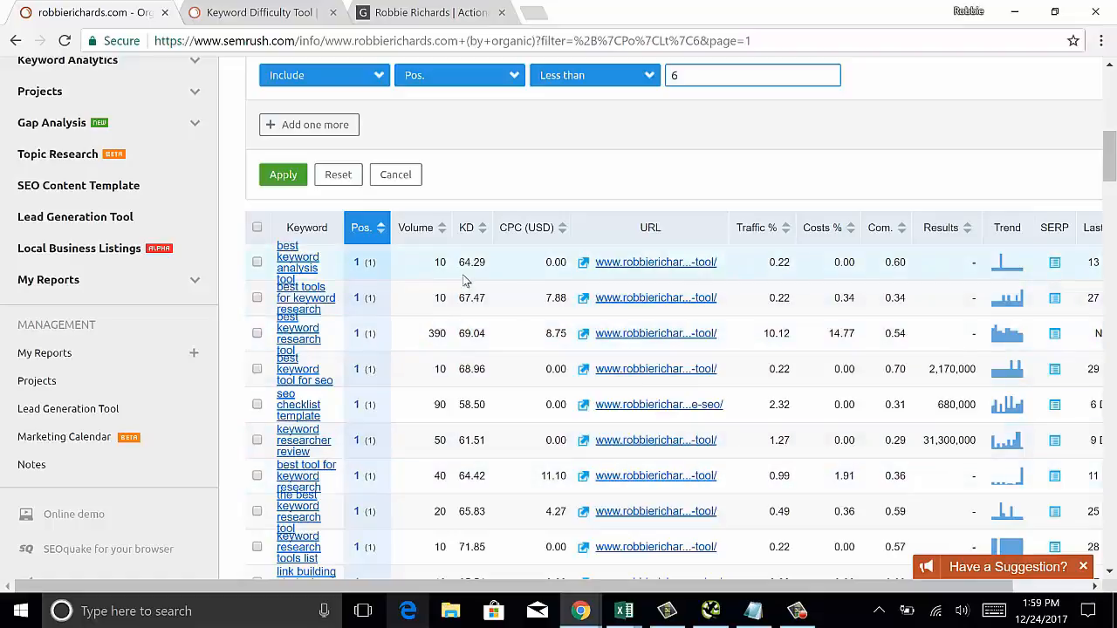
scroll(465, 280, down, 2)
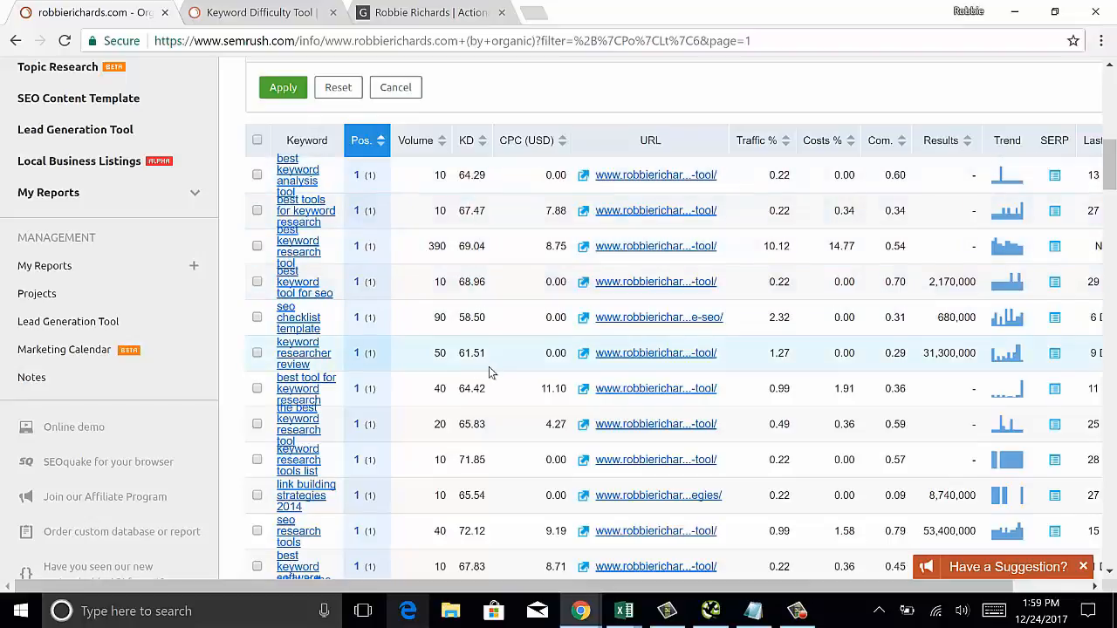
scroll(490, 372, down, 2)
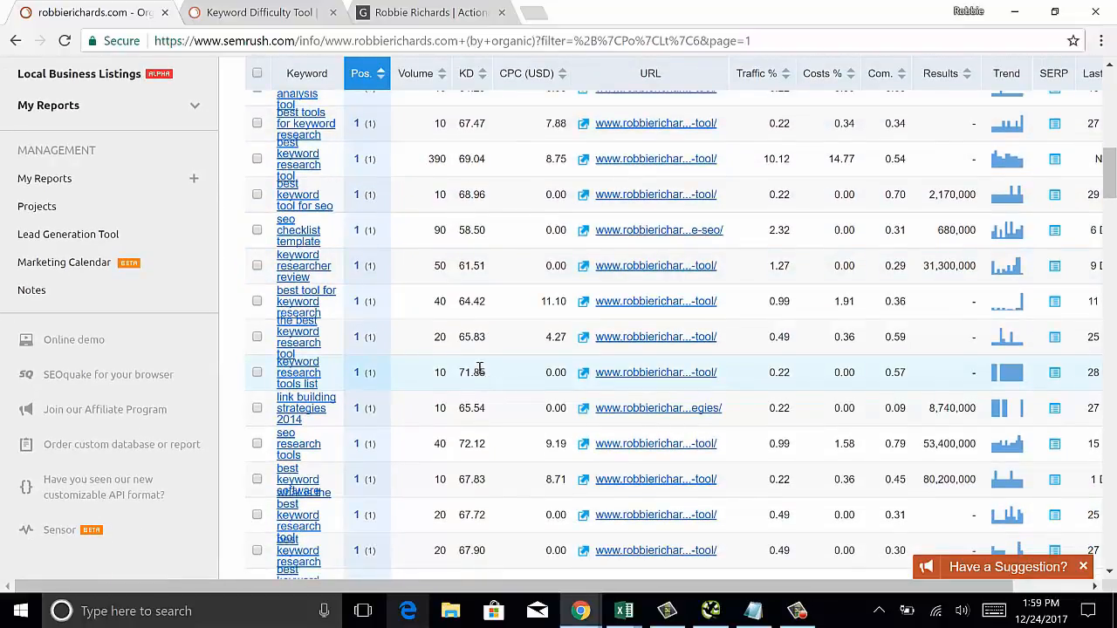
scroll(471, 372, down, 3)
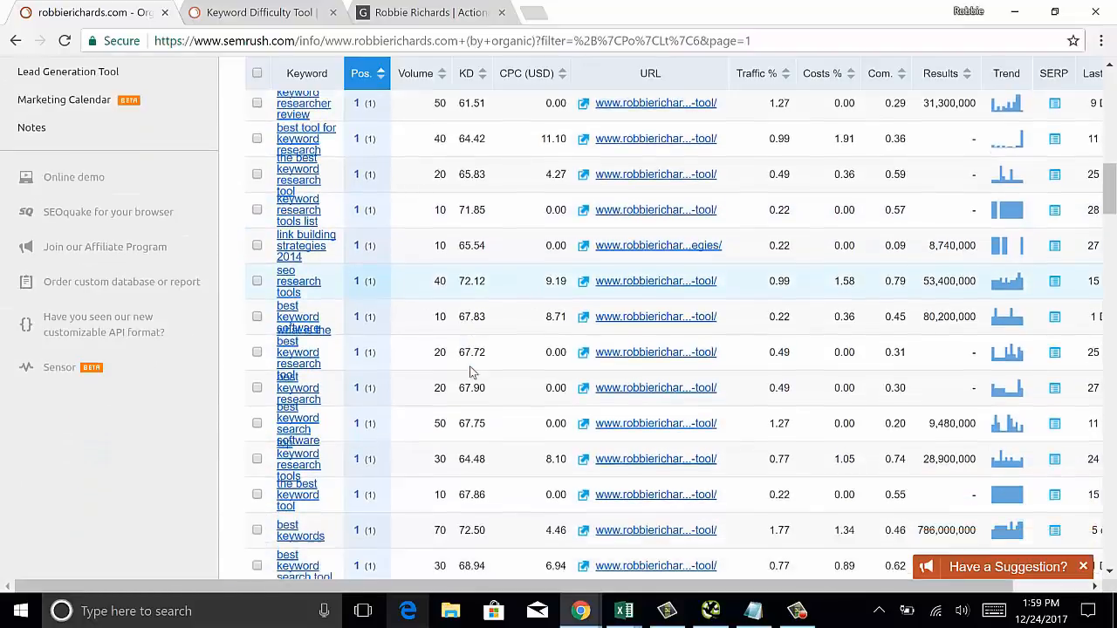
scroll(469, 371, down, 1)
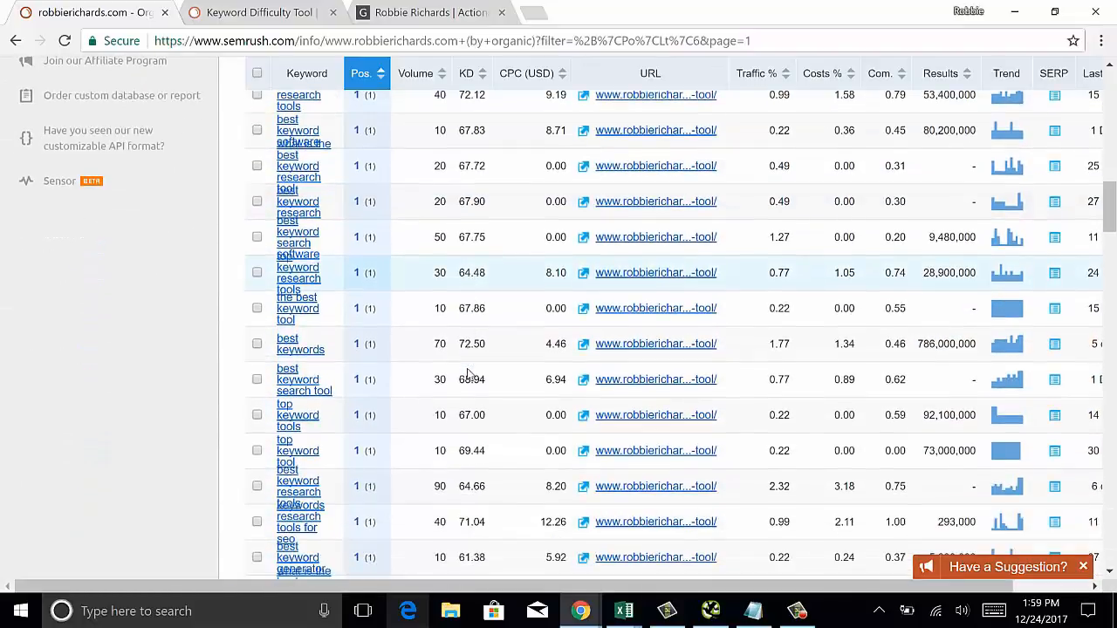
scroll(469, 373, down, 2)
scroll(468, 373, down, 2)
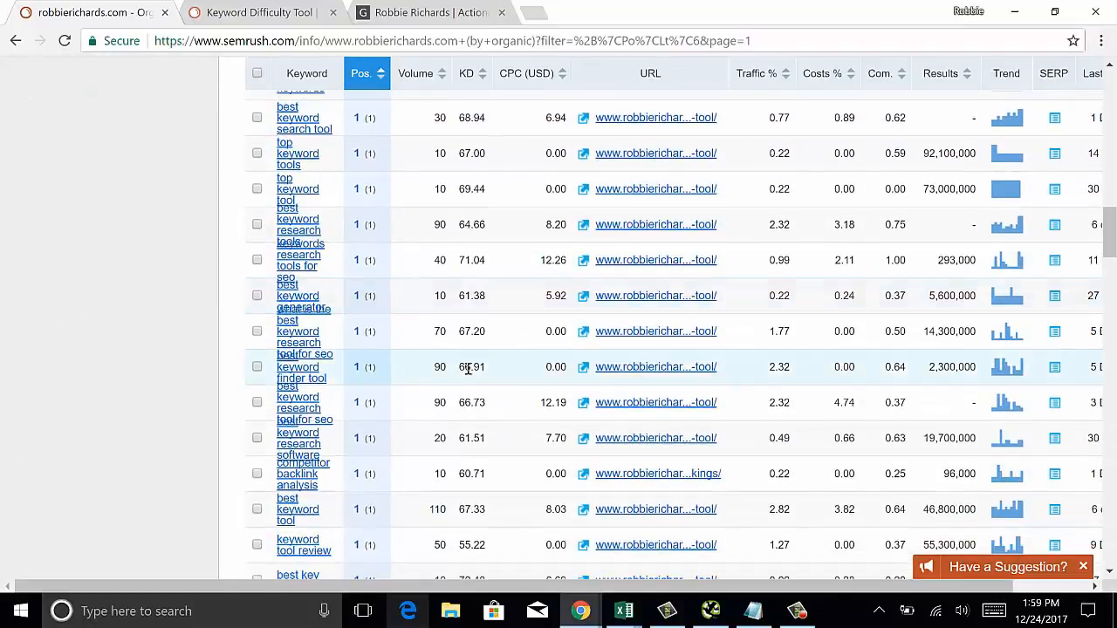
scroll(468, 373, down, 6)
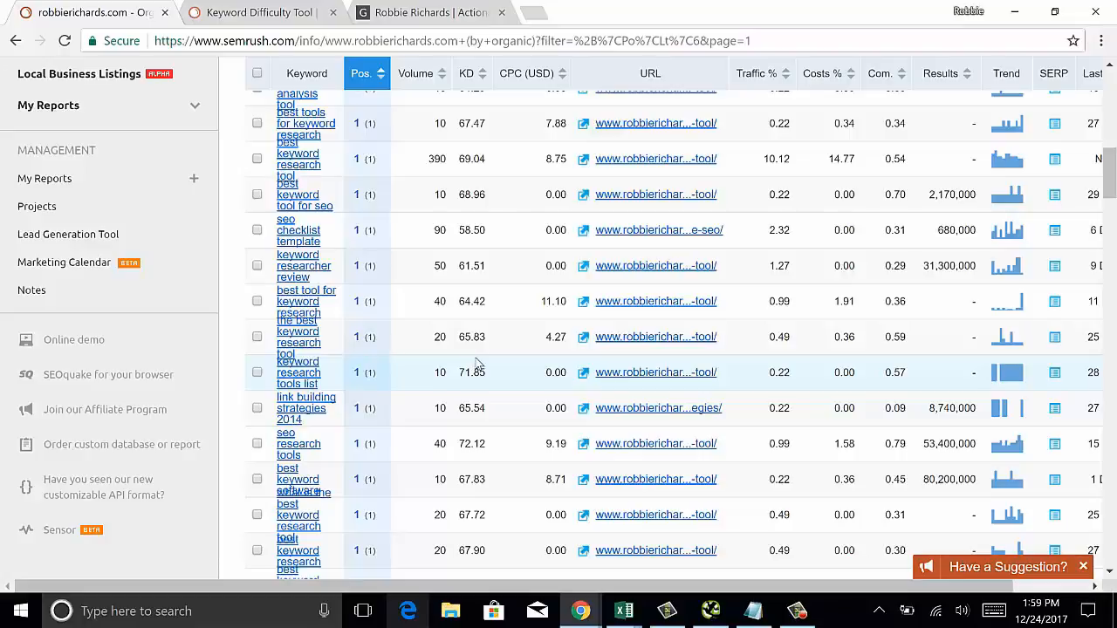
scroll(478, 362, up, 3)
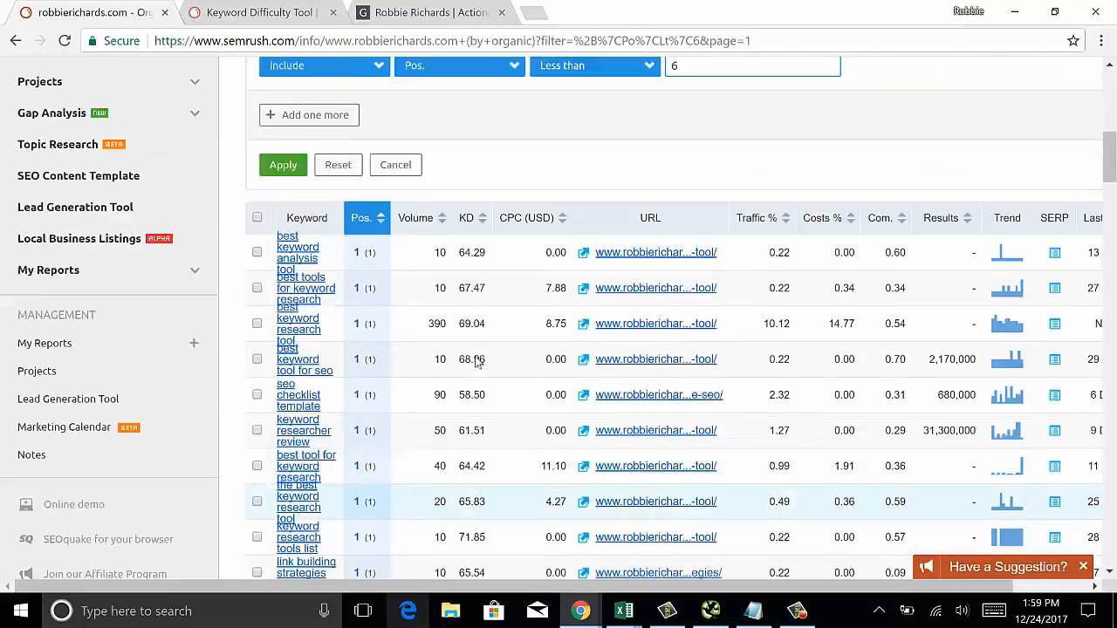
scroll(478, 362, down, 1)
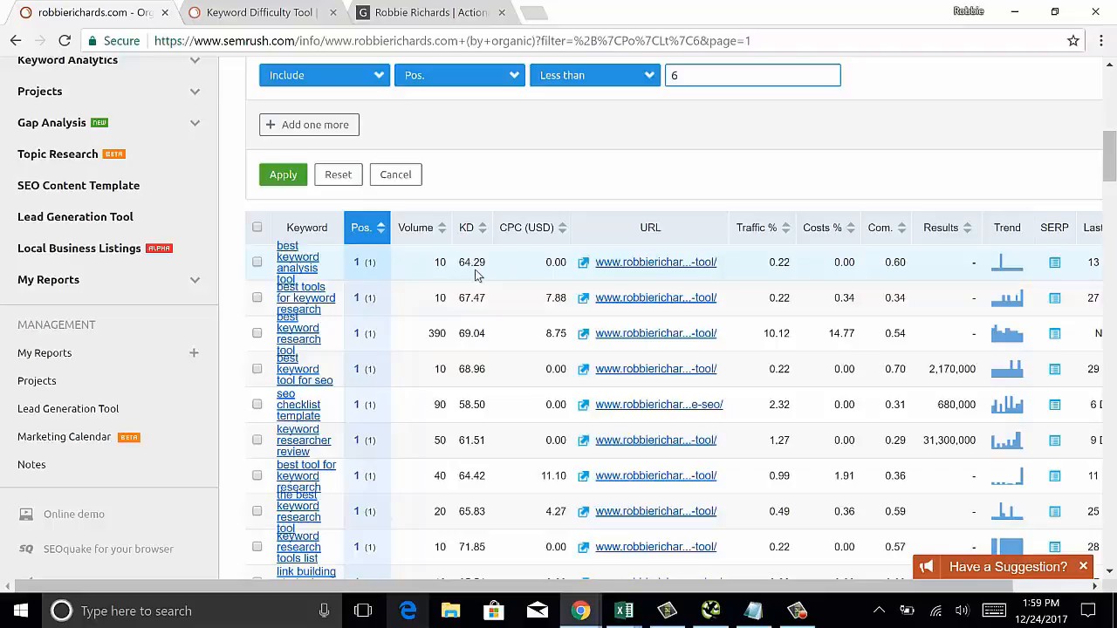
scroll(475, 274, up, 2)
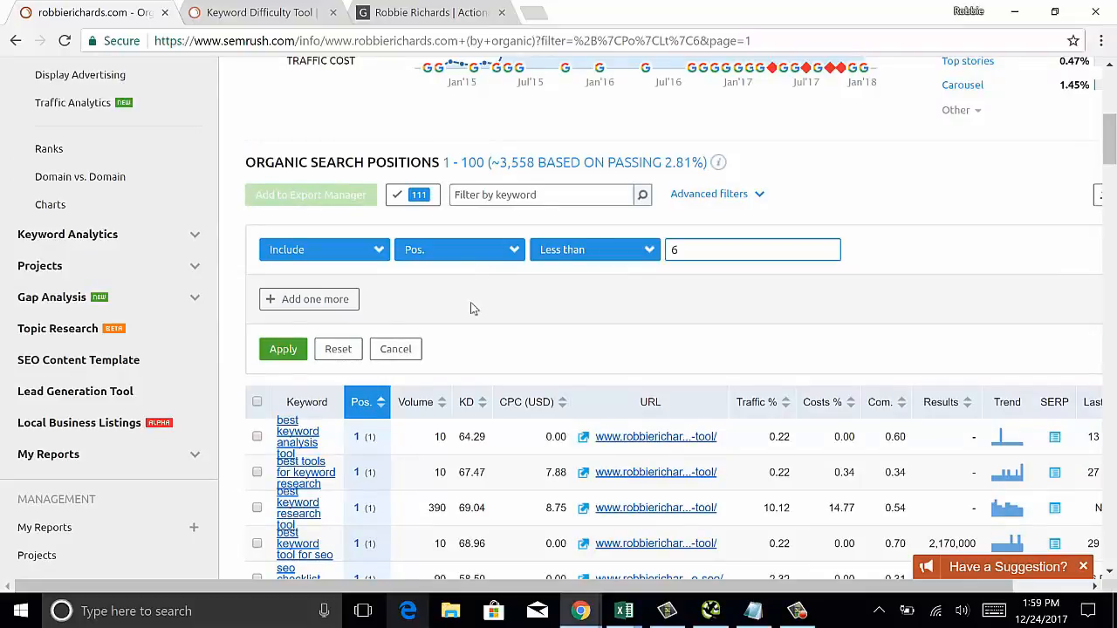
scroll(472, 312, down, 1)
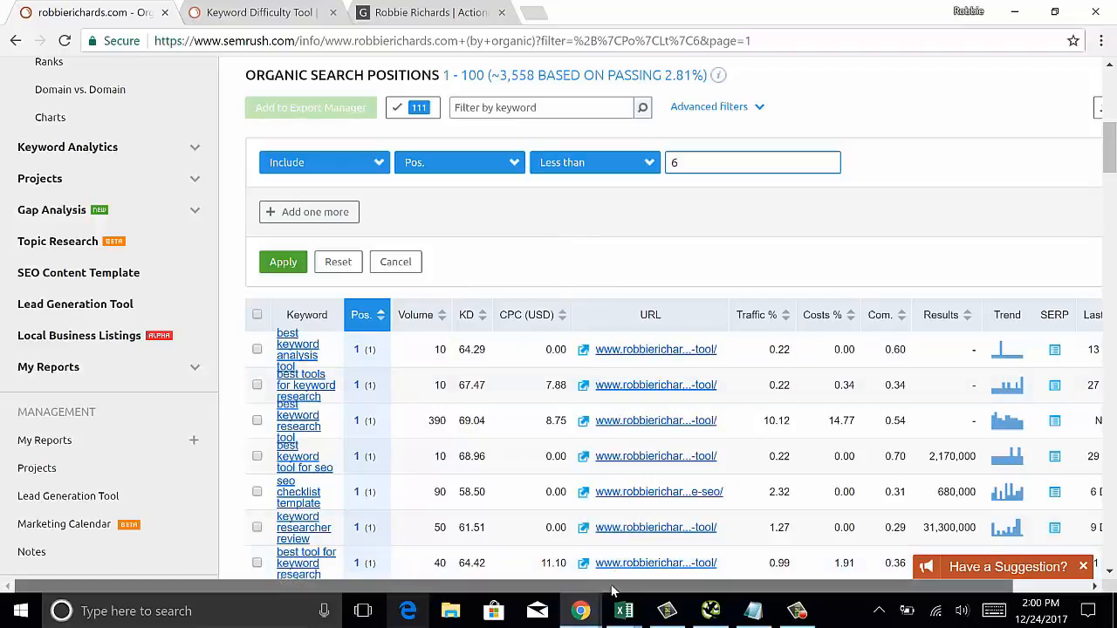
Step: Export all filtered organic search positions in Excel format and open the downloaded file despite the format mismatch
drag(615, 587, 696, 587)
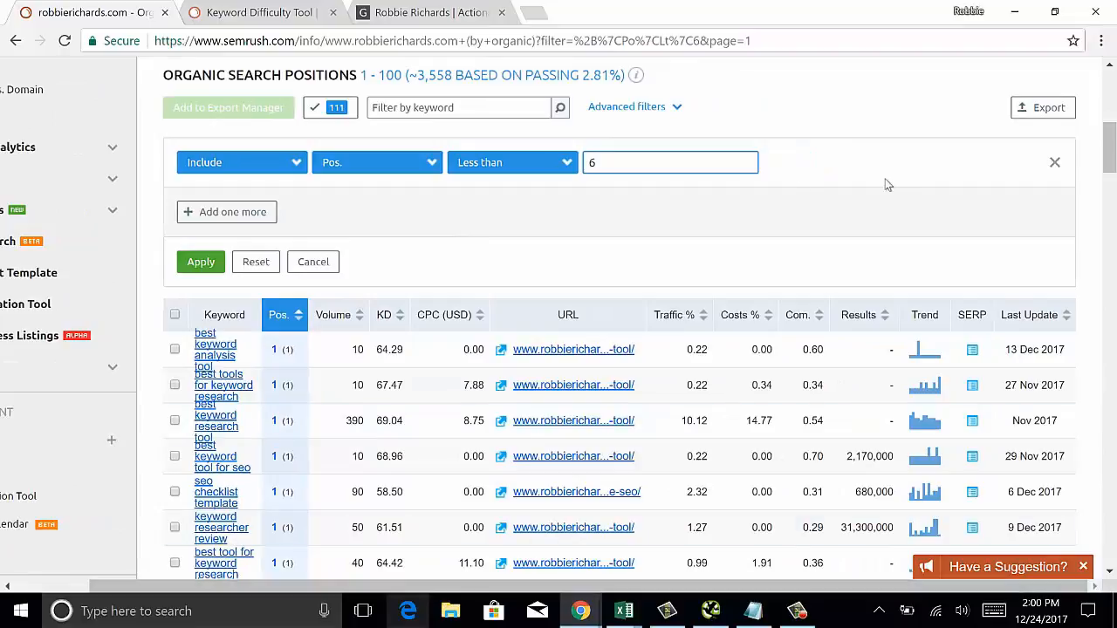
click(1062, 103)
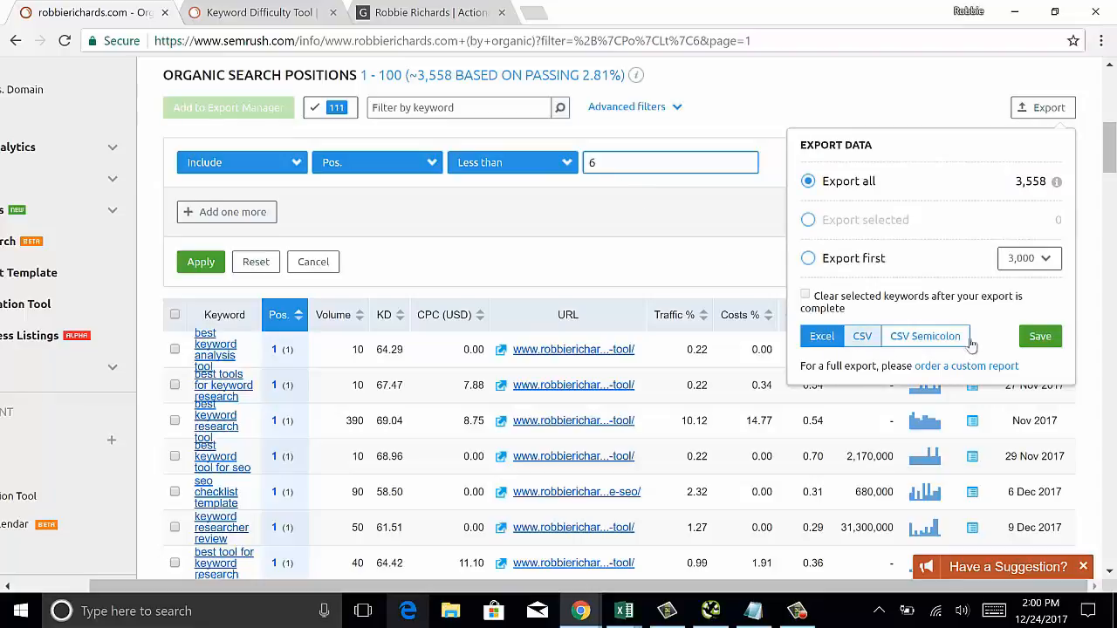
click(1040, 337)
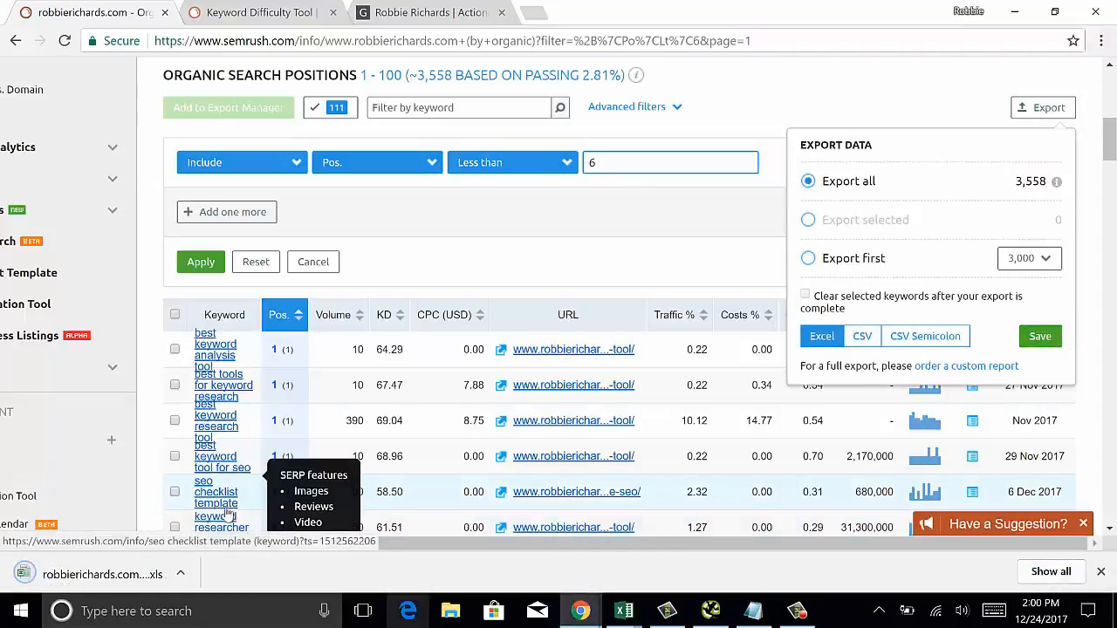
click(96, 575)
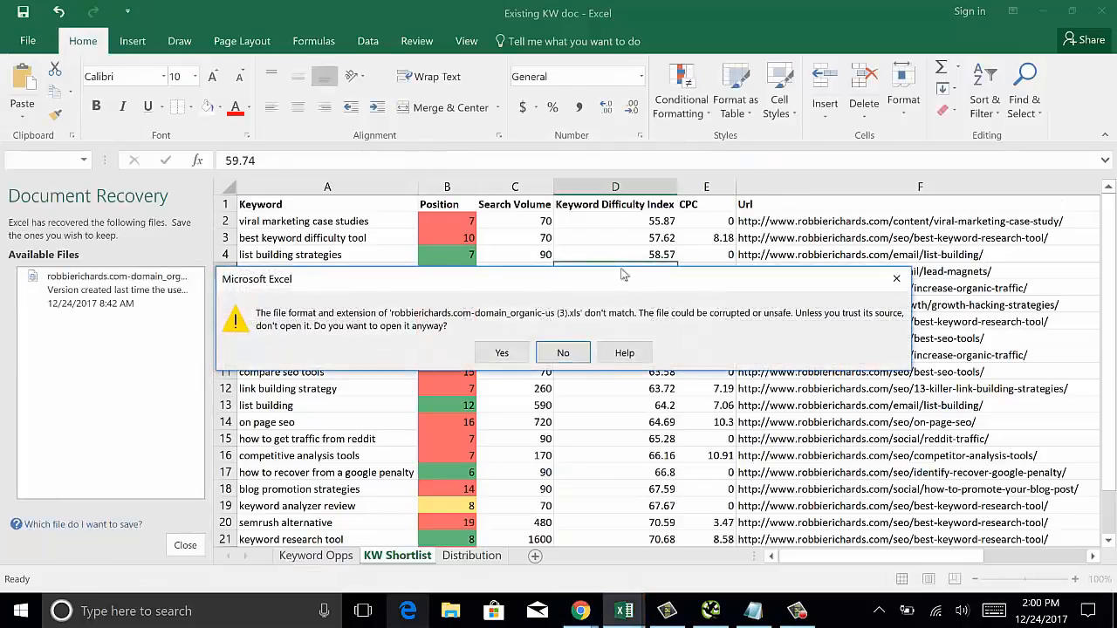
click(500, 352)
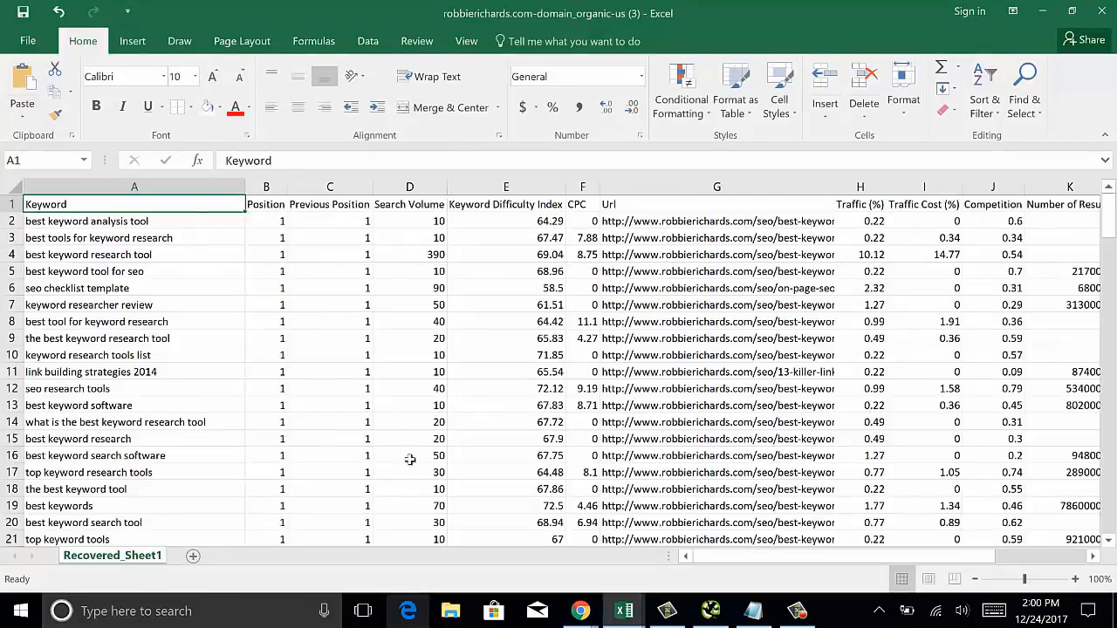
Step: Look over the exported keyword rows and their position and search volume columns
scroll(367, 392, down, 4)
scroll(367, 392, up, 4)
scroll(362, 401, down, 1)
scroll(358, 410, up, 1)
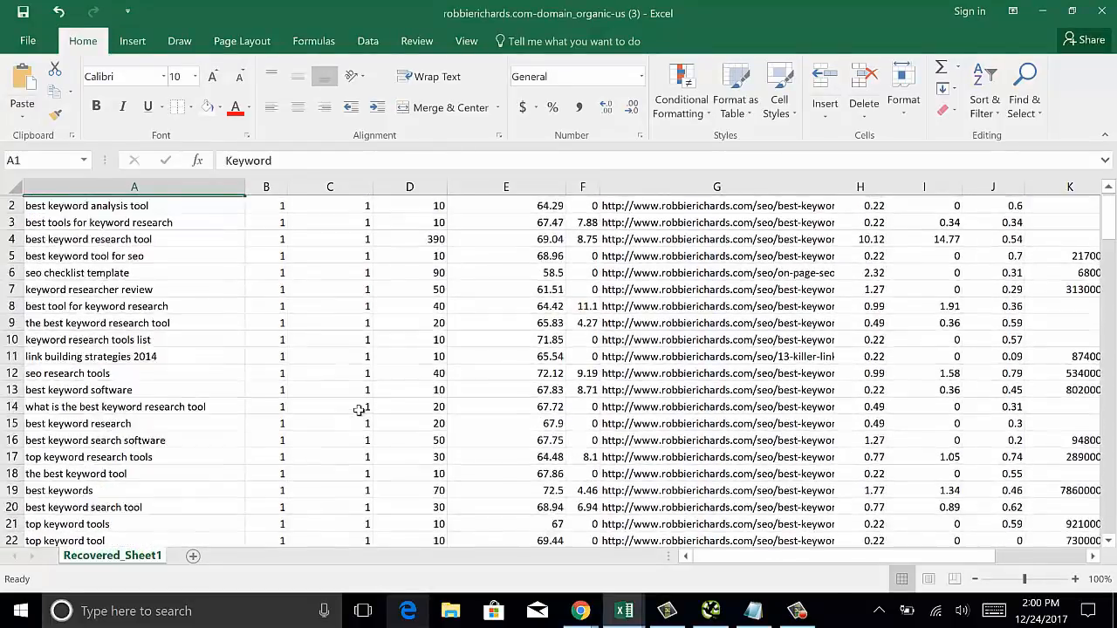
scroll(358, 408, down, 8)
scroll(362, 406, up, 8)
click(282, 339)
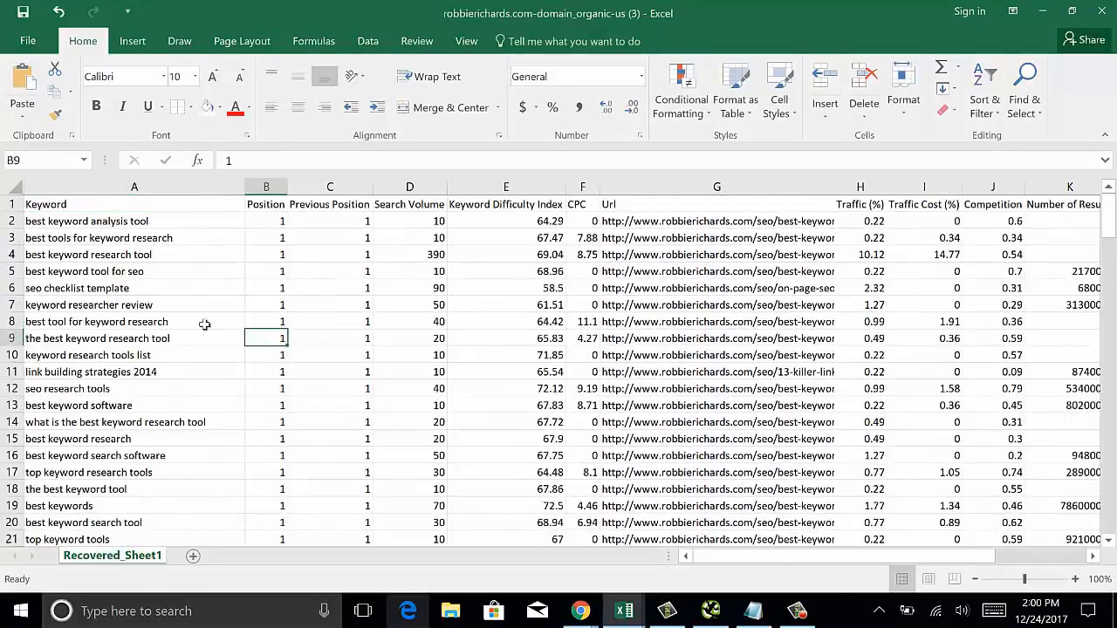
Step: Add a new sheet to the exported workbook and rename it Distribution
click(194, 558)
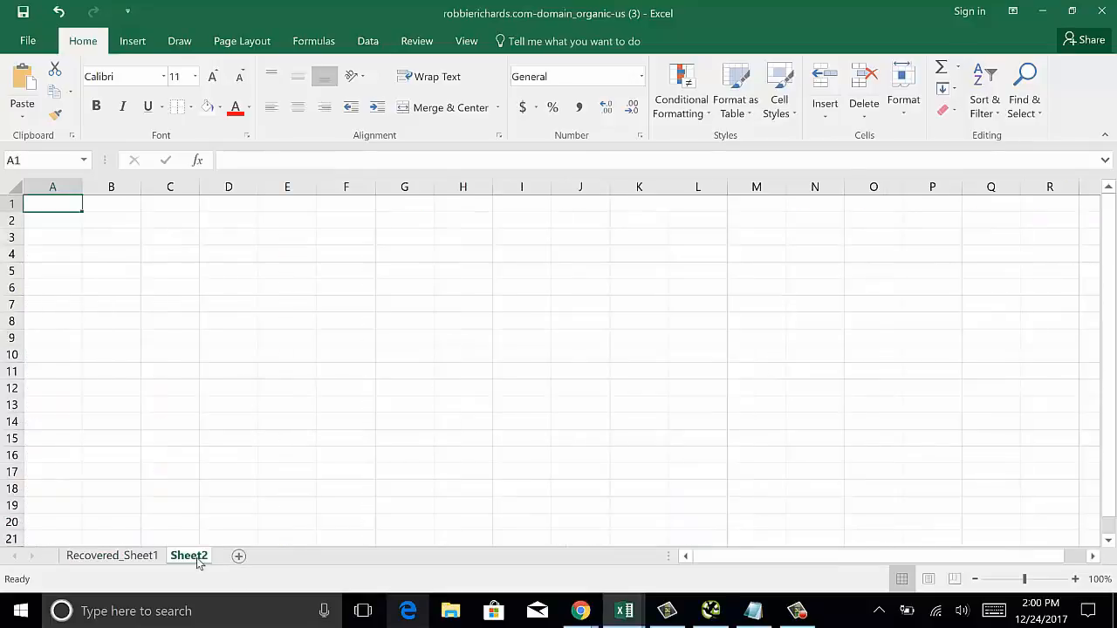
right_click(198, 563)
click(244, 393)
text(Di)
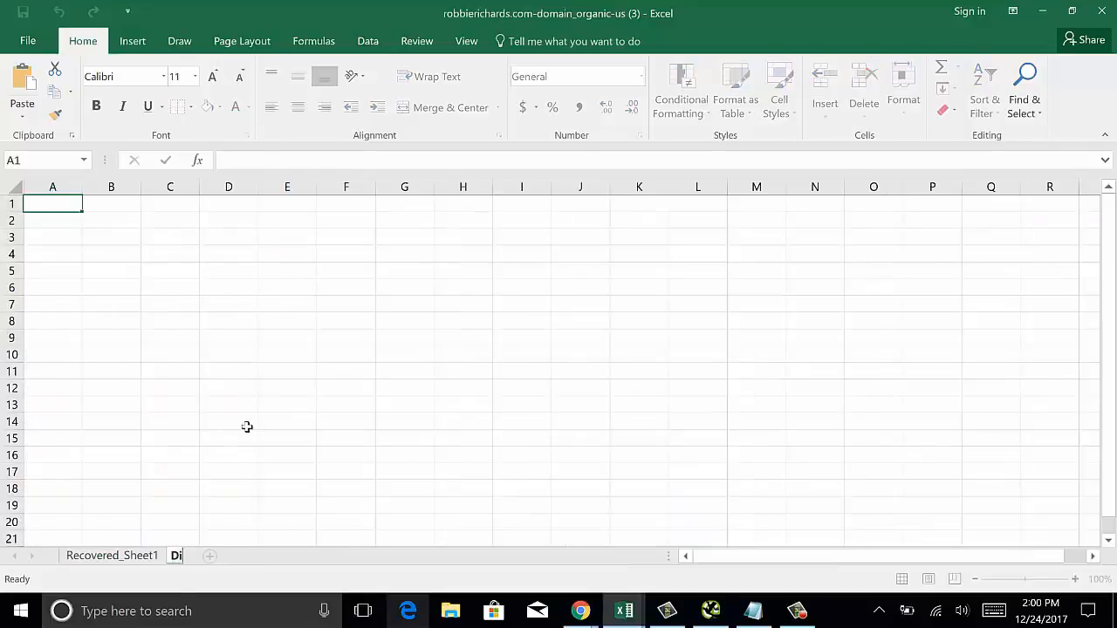
text(stribution)
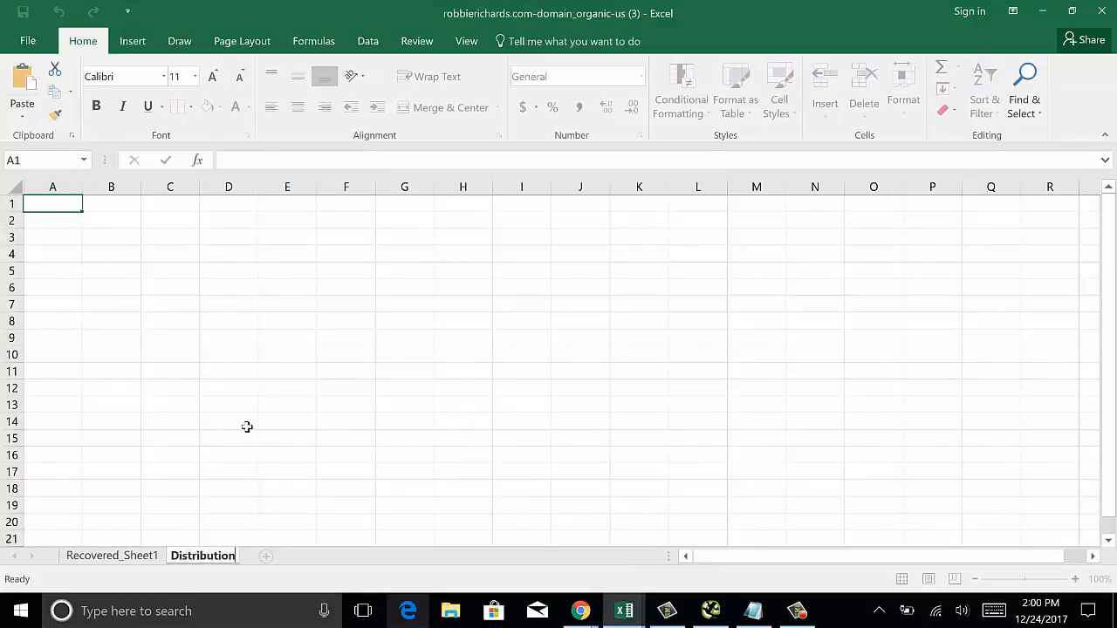
click(247, 426)
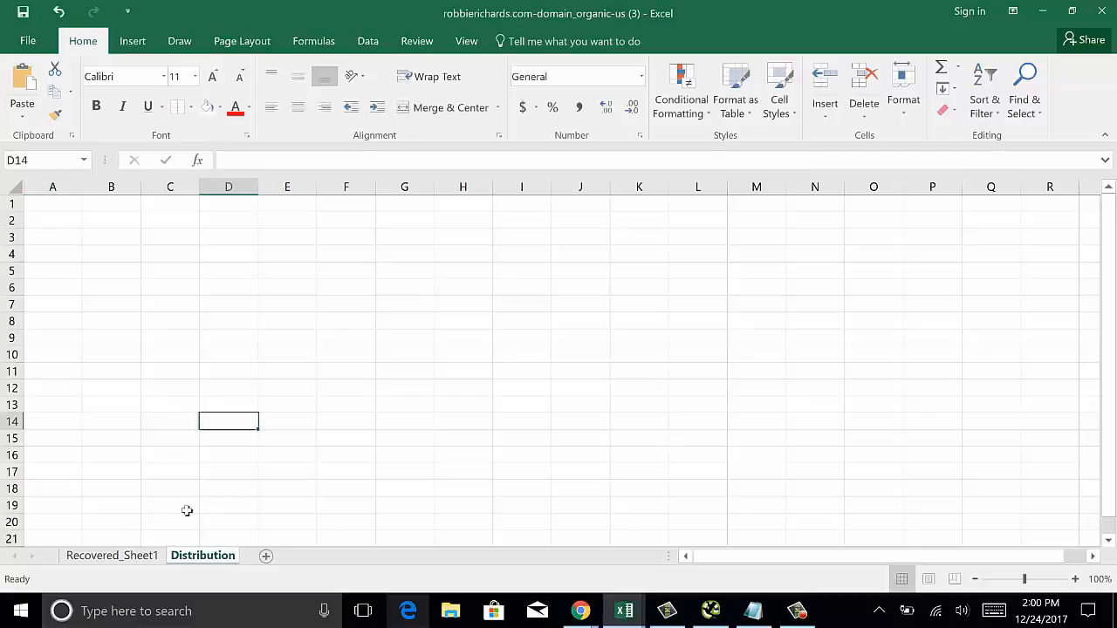
Step: Copy the Keyword column from Recovered_Sheet1 into column A of the Distribution sheet
click(114, 552)
click(95, 186)
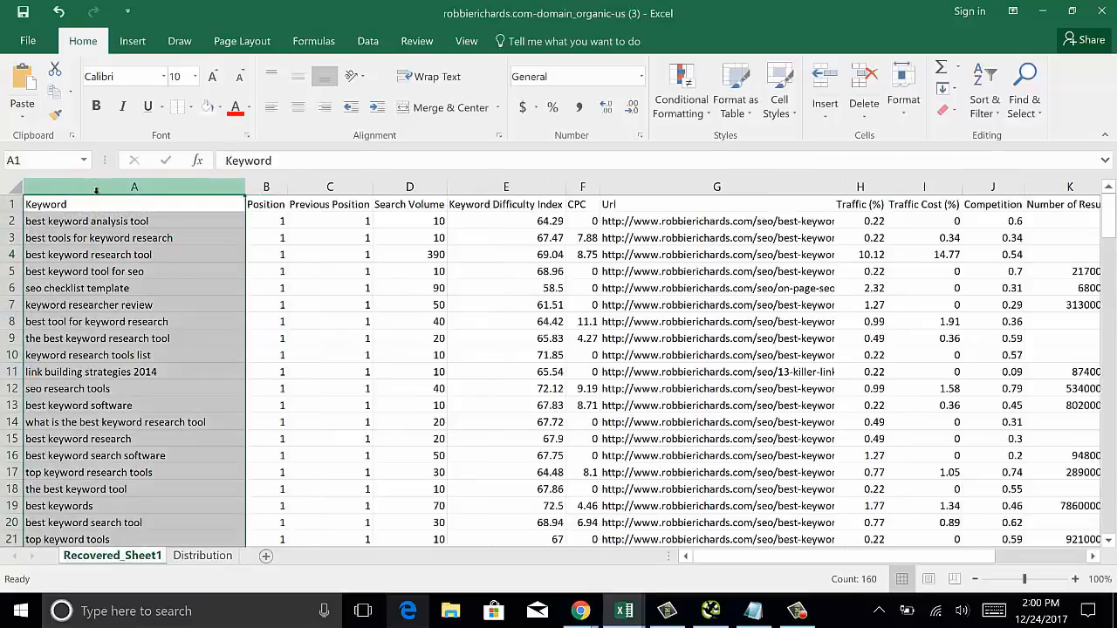
key(ctrl+c)
click(213, 555)
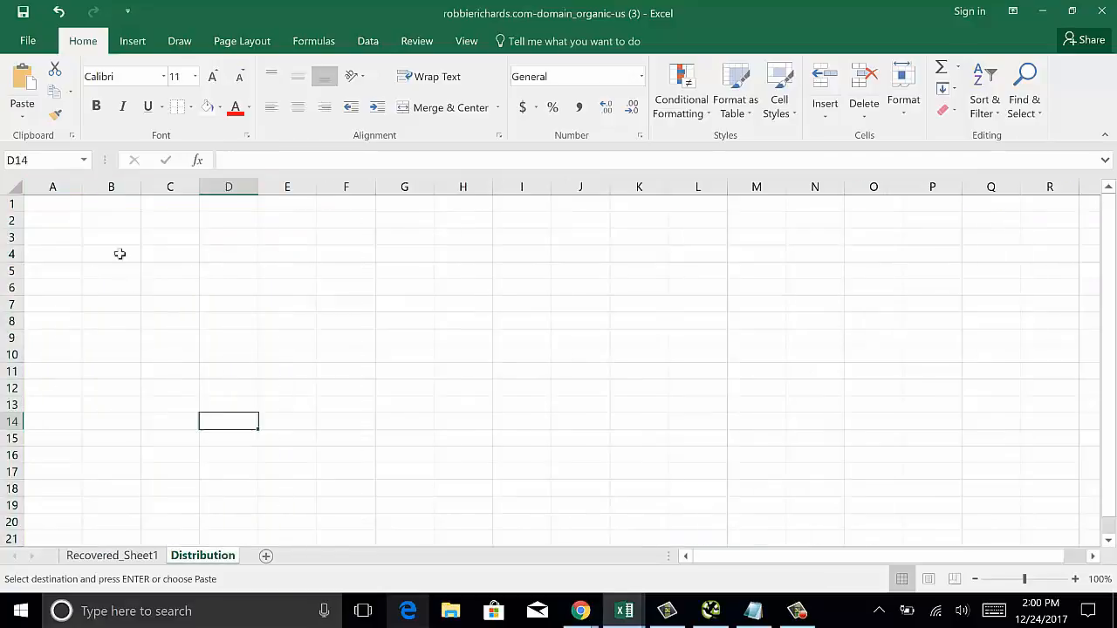
click(40, 204)
key(ctrl+v)
click(251, 374)
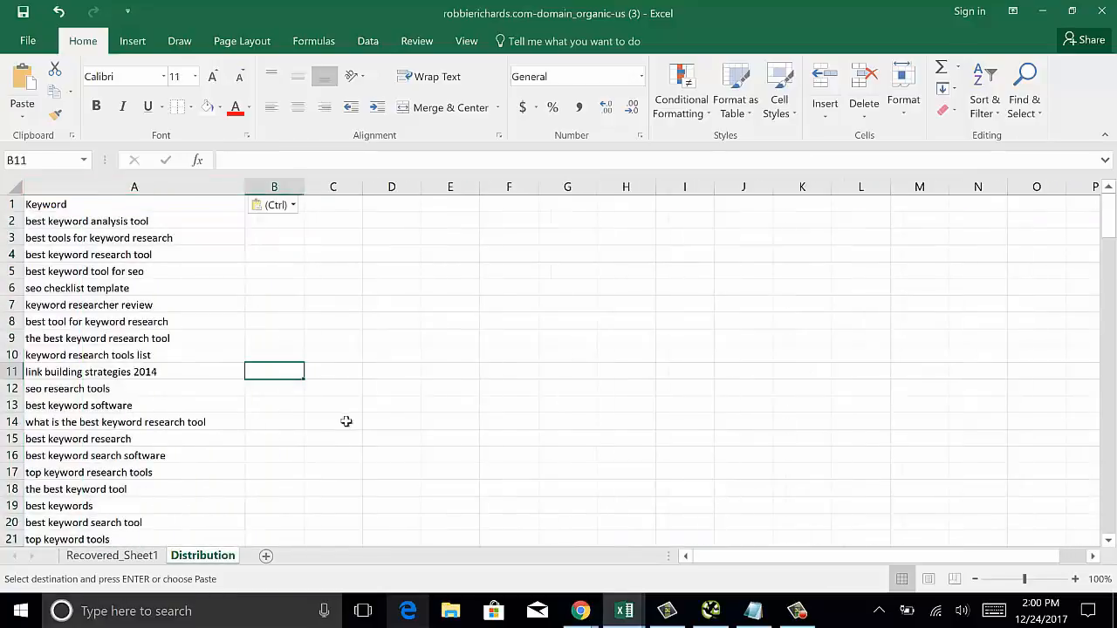
Step: Copy the Keyword Difficulty Index column from Recovered_Sheet1 into column B of the Distribution sheet
click(117, 558)
click(339, 253)
click(500, 271)
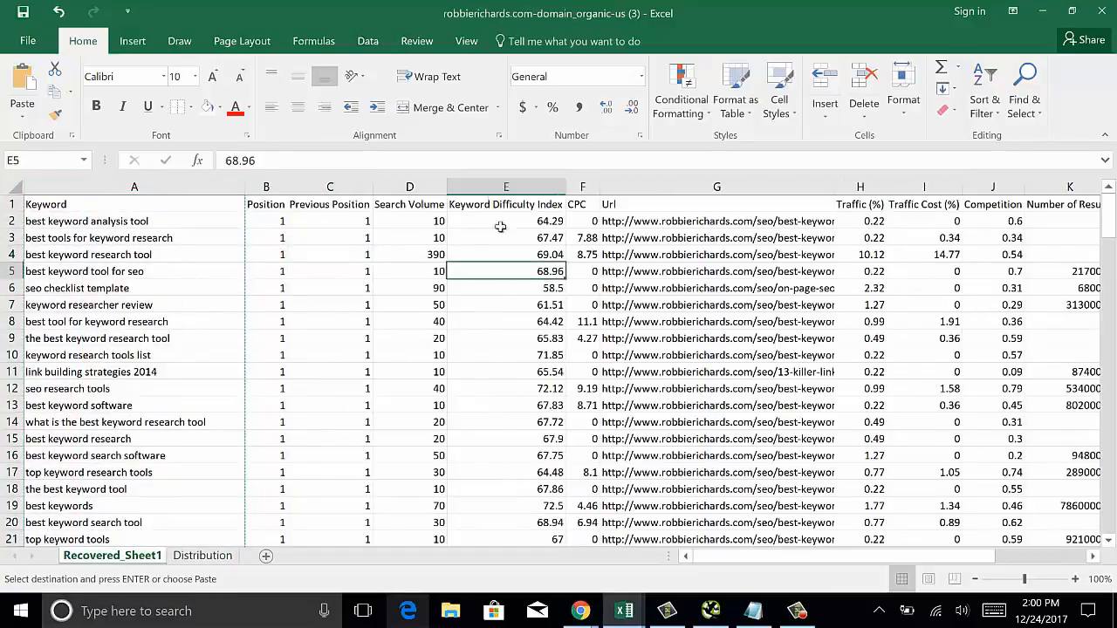
click(490, 186)
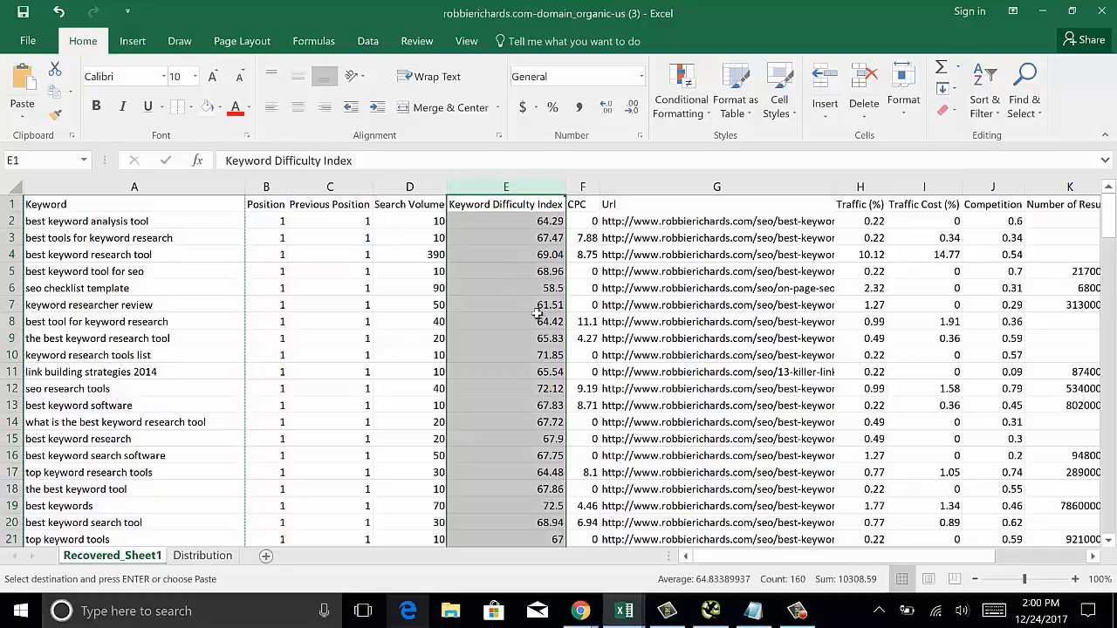
key(ctrl+c)
click(206, 555)
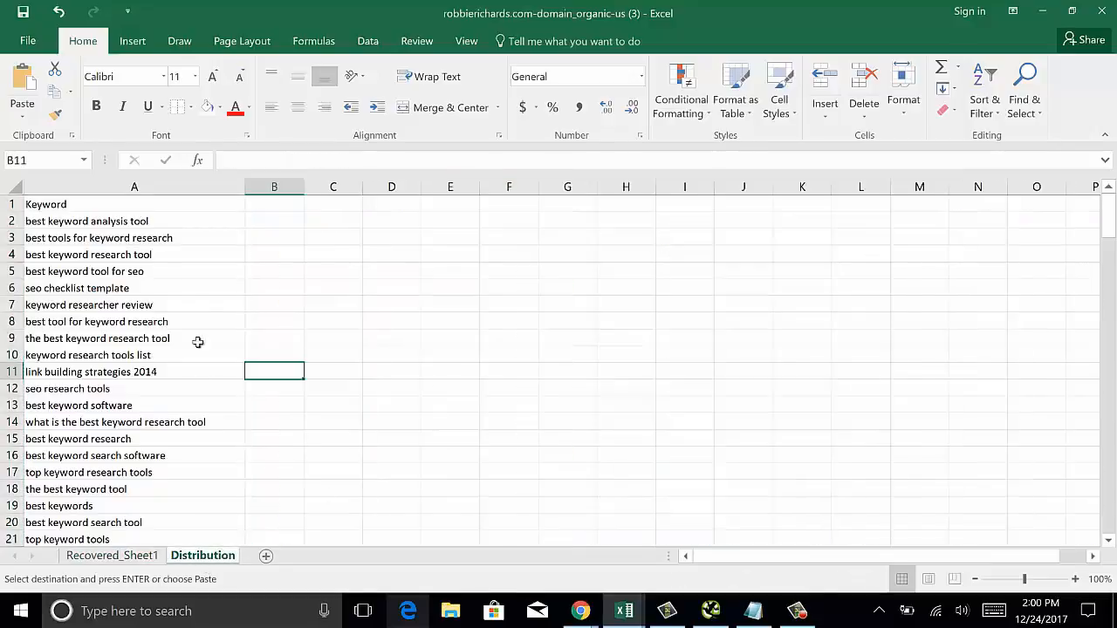
click(327, 217)
right_click(274, 204)
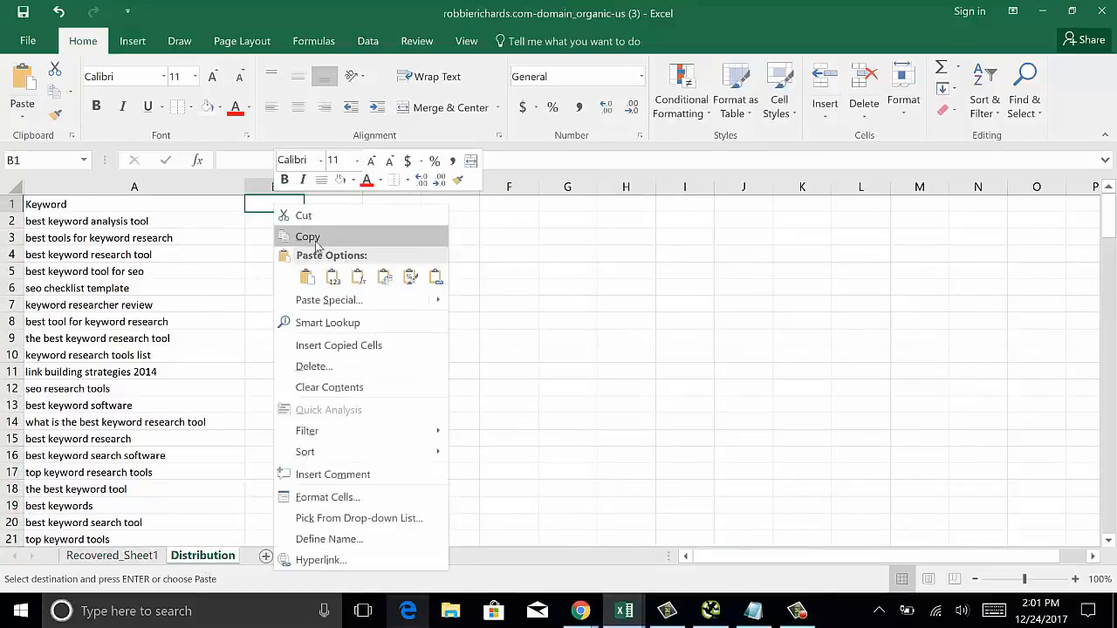
click(306, 277)
click(637, 321)
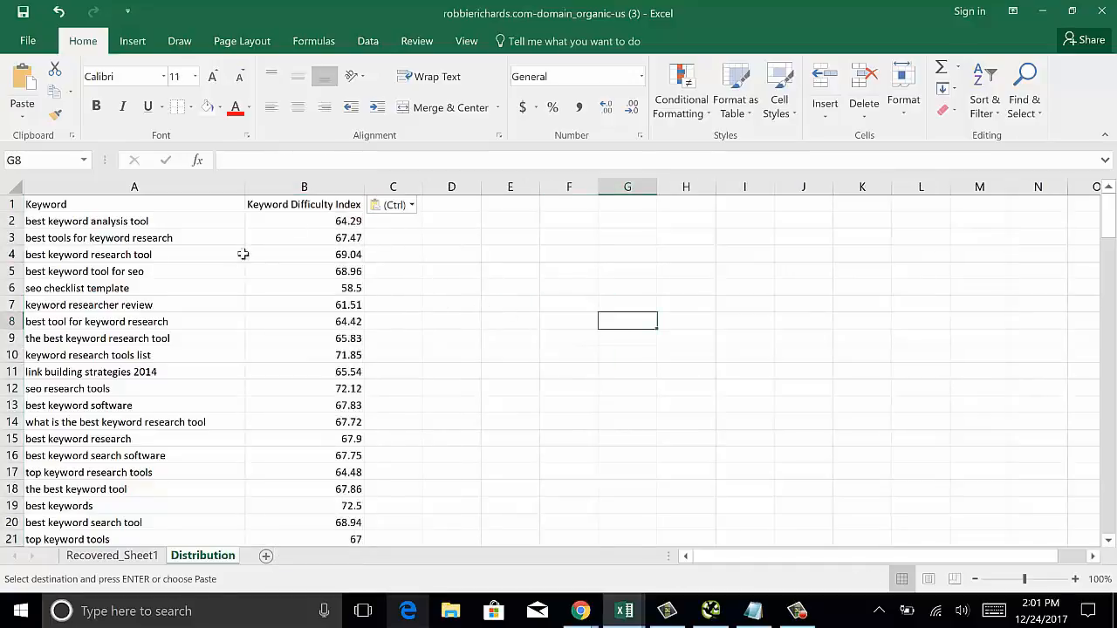
Step: Make the Keyword and Keyword Difficulty Index headers in row 1 of the Distribution sheet bold
click(526, 392)
click(517, 288)
click(516, 253)
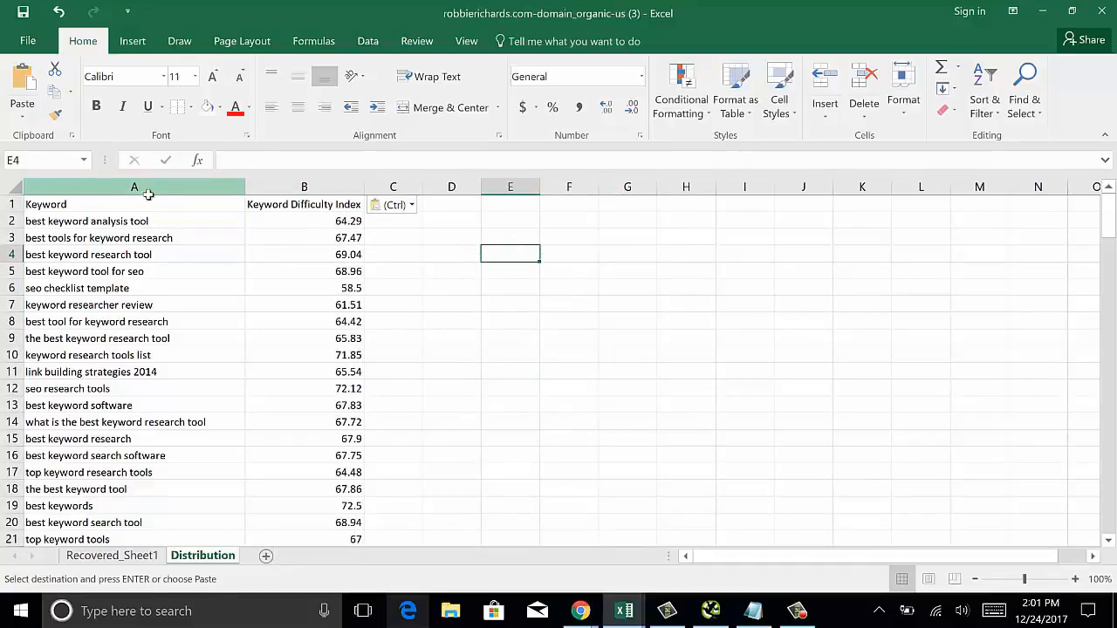
drag(144, 204, 349, 204)
click(96, 106)
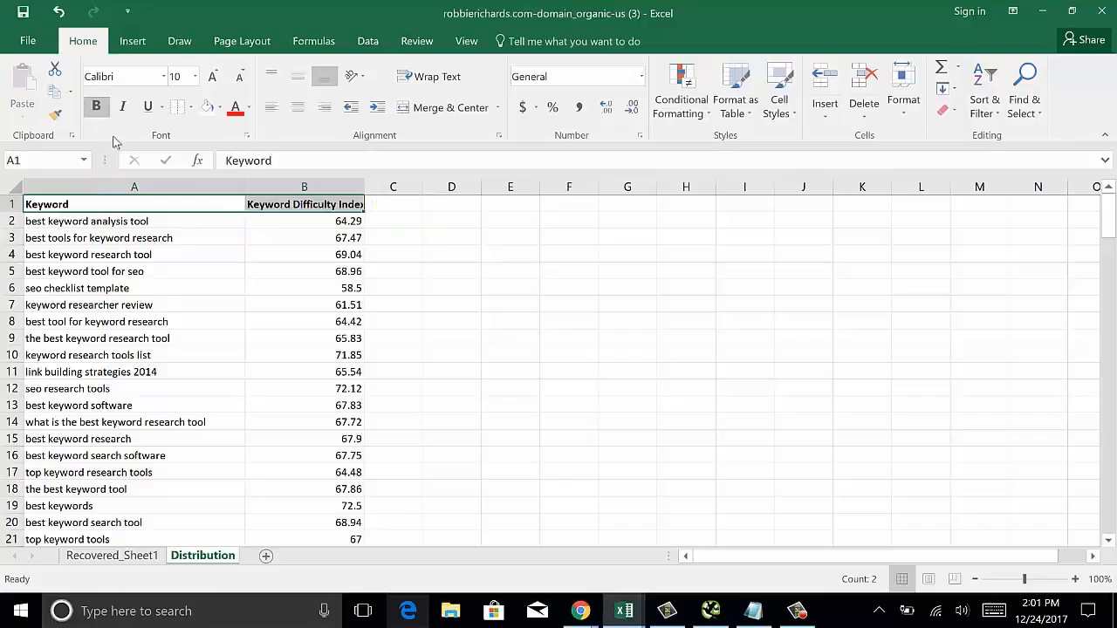
click(590, 406)
click(363, 181)
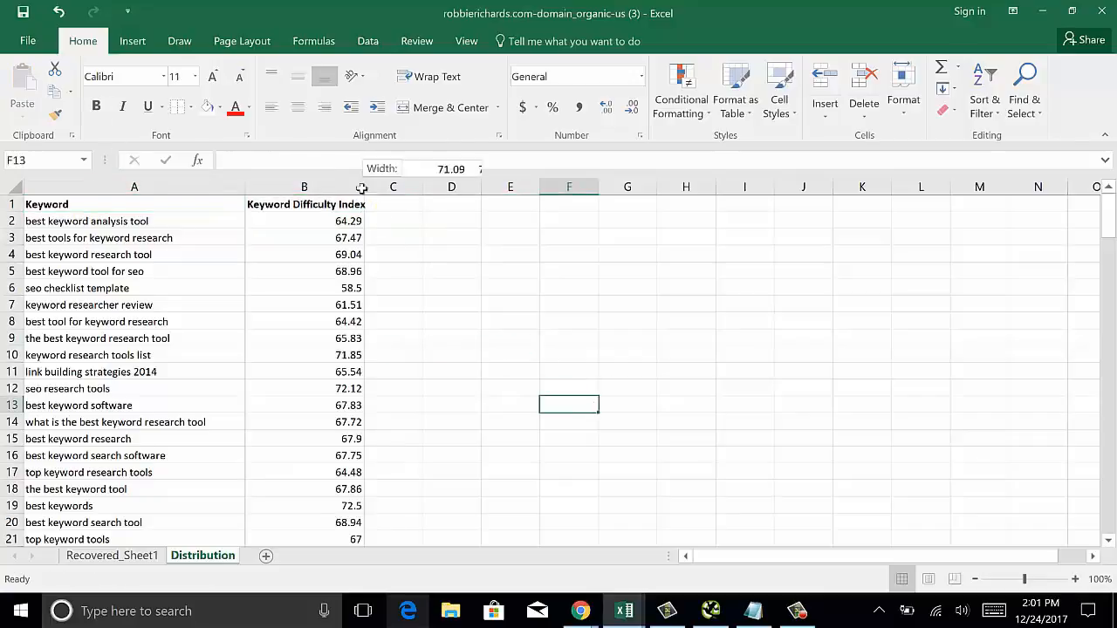
Step: Check how far down the keyword list extends in the Distribution sheet
click(202, 221)
key(ctrl+Down)
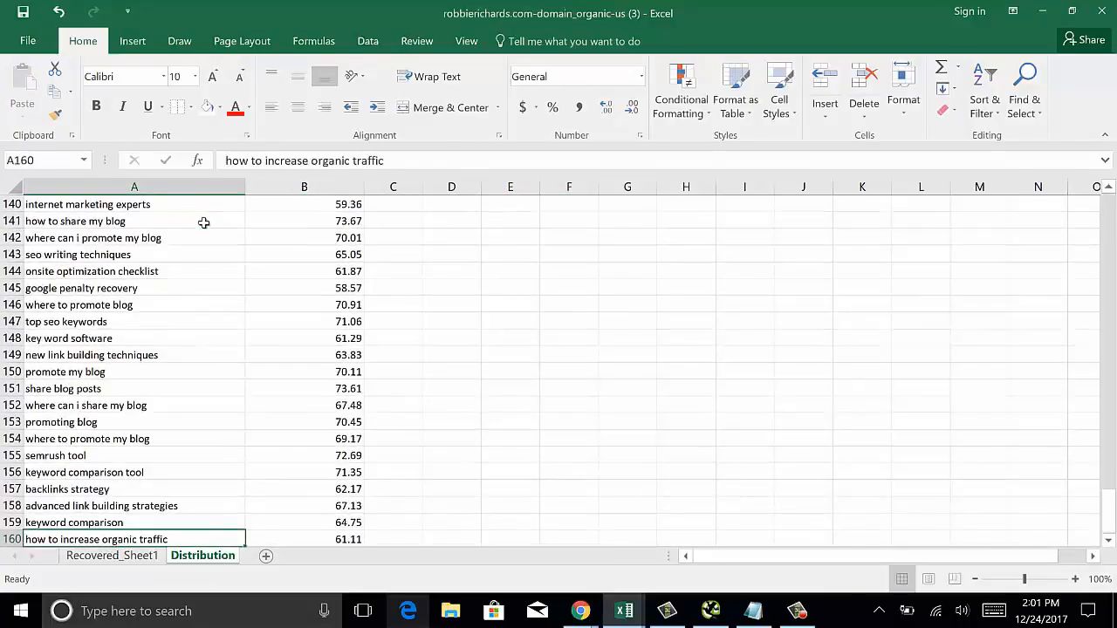
key(Down)
key(Up)
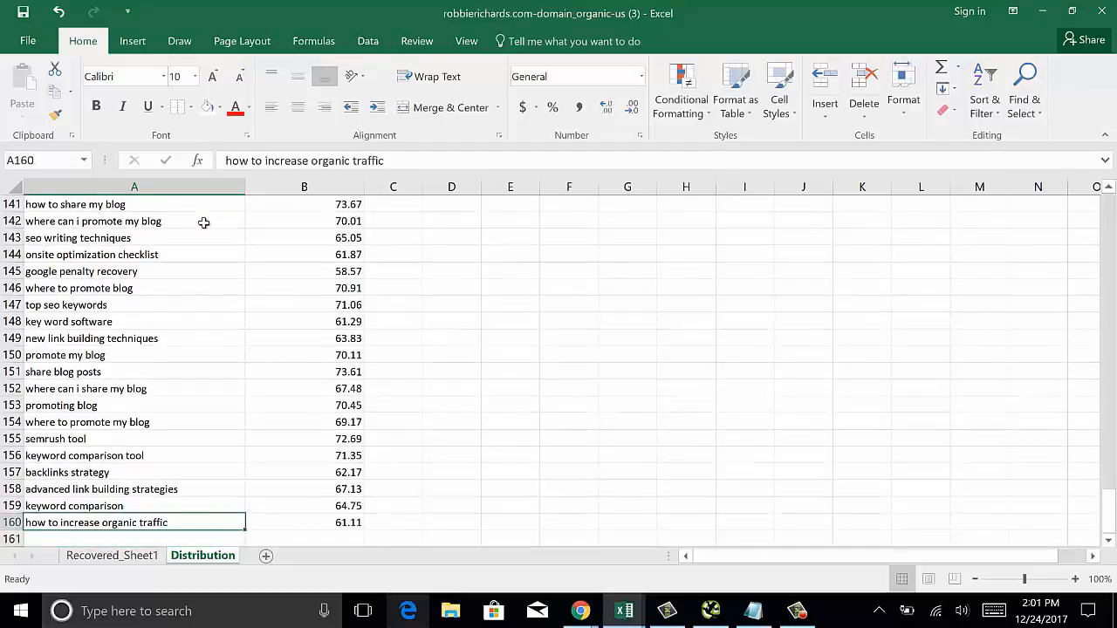
key(ctrl+Up)
Step: Enter the header Bin Limits in cell E7 and make it bold
click(510, 304)
text(Bin)
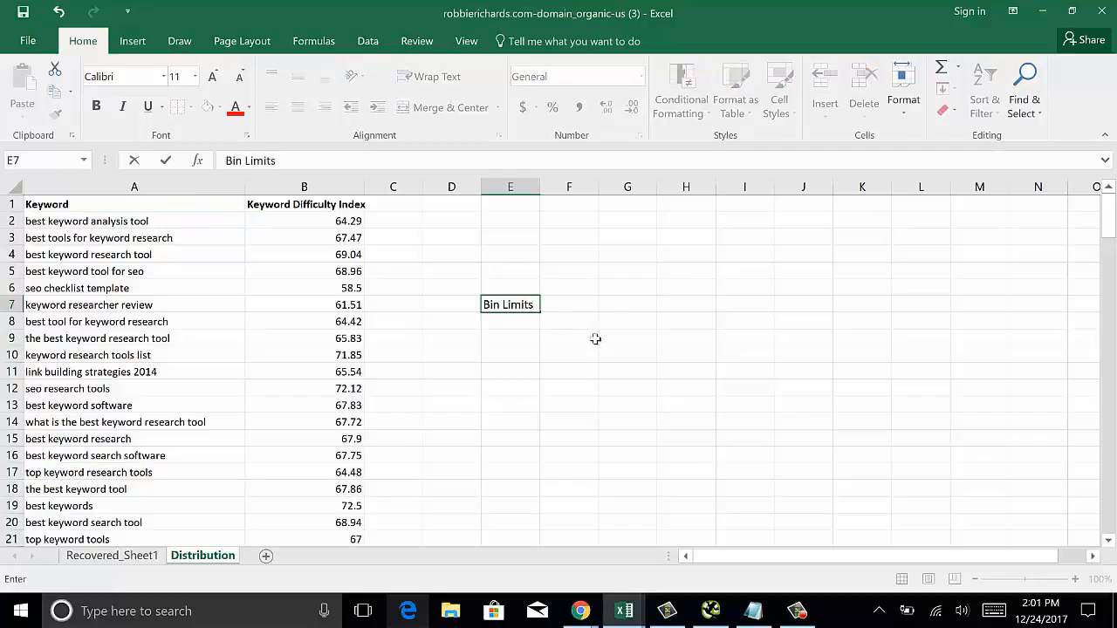
text( Limits)
click(595, 339)
click(511, 304)
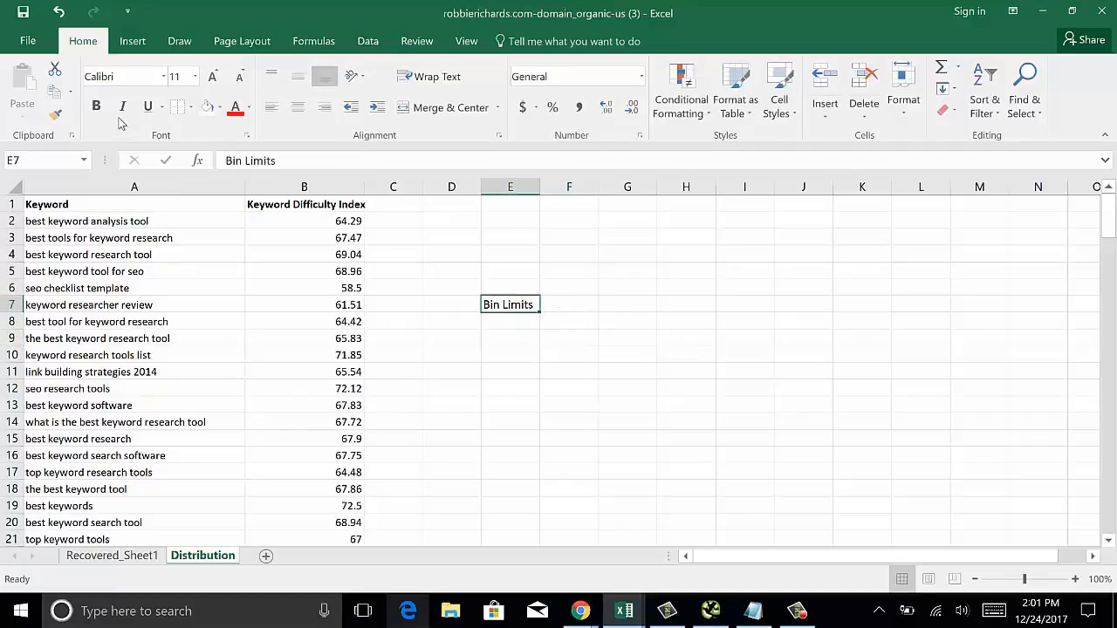
click(96, 106)
click(686, 388)
Step: Enter the header Frequency in cell F7 and make it bold
click(576, 305)
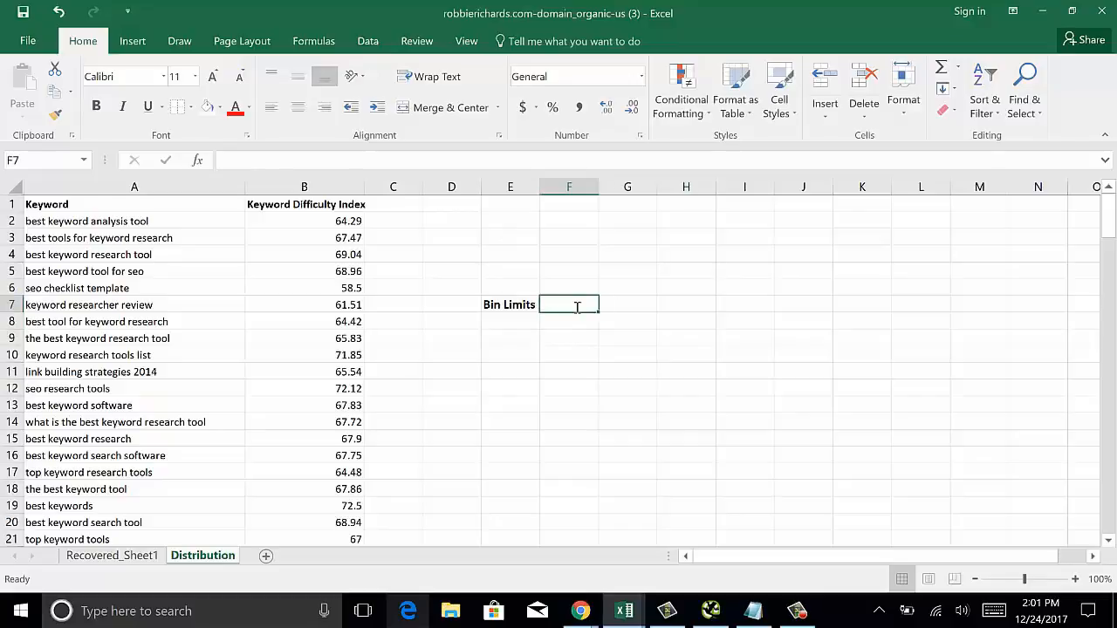
text(Frequen)
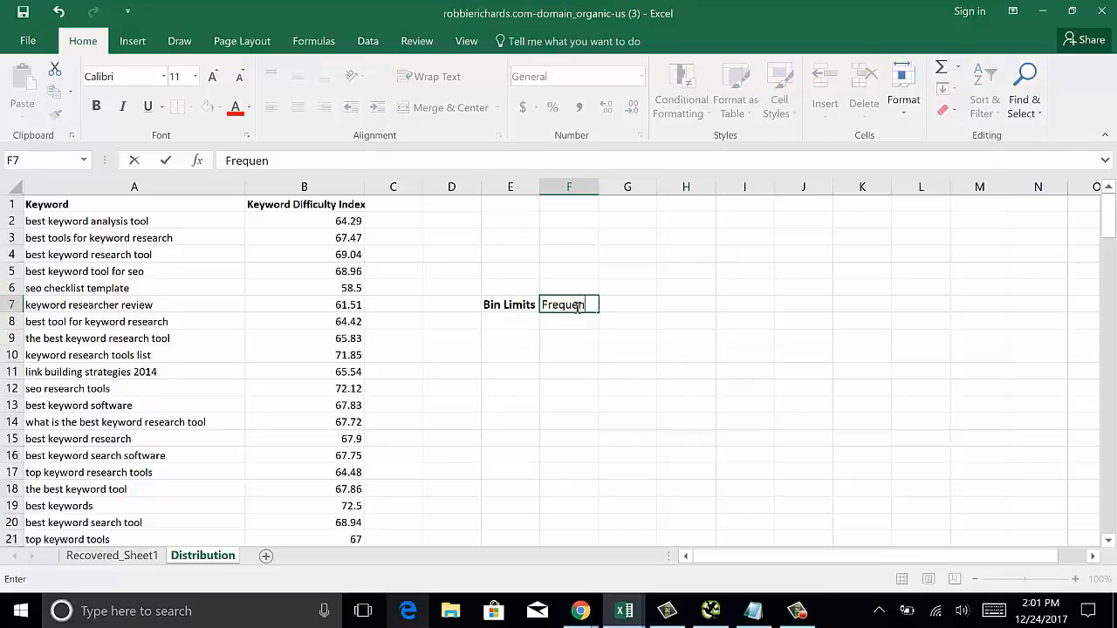
text(cy)
click(571, 353)
click(571, 308)
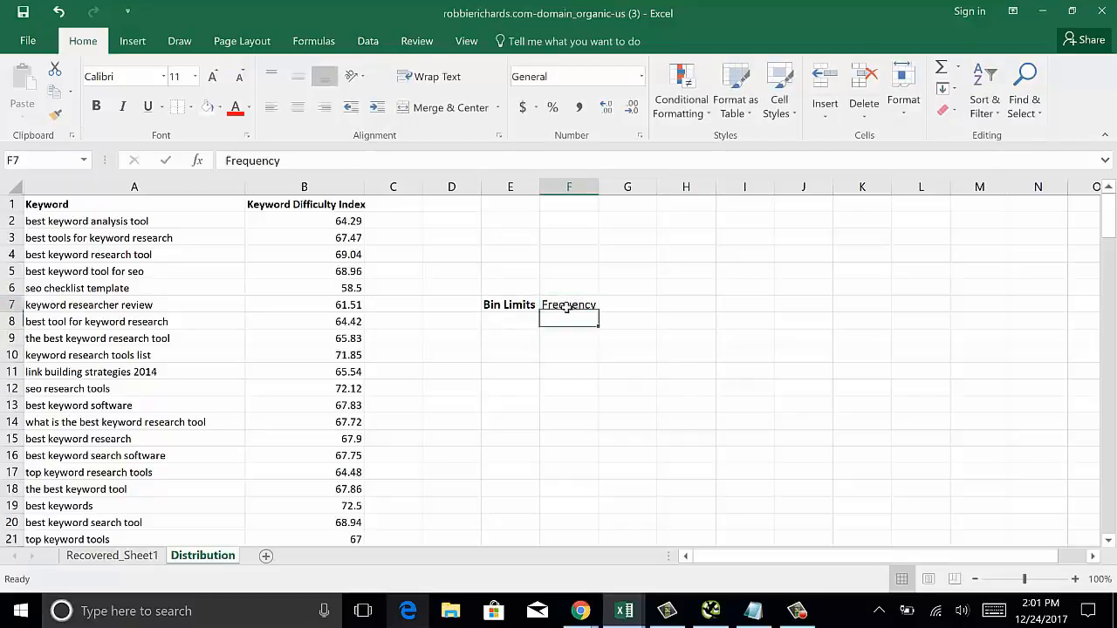
click(97, 107)
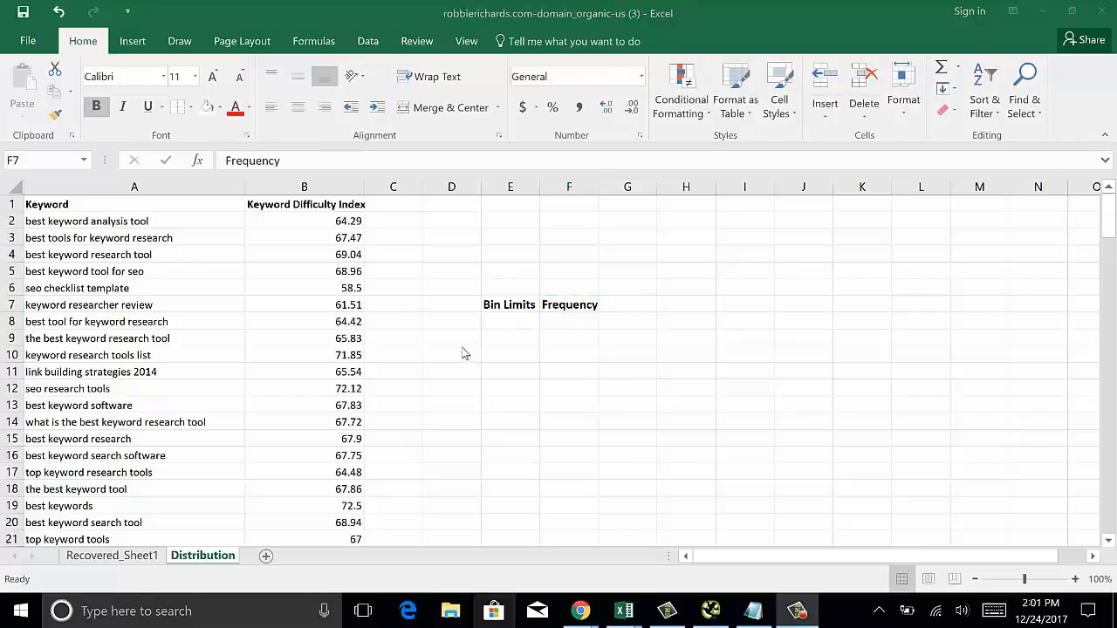
Step: Enter the bin limits 0, 5 and 10 in cells E8 to E10 and fill the series down to E34
click(499, 322)
text(0)
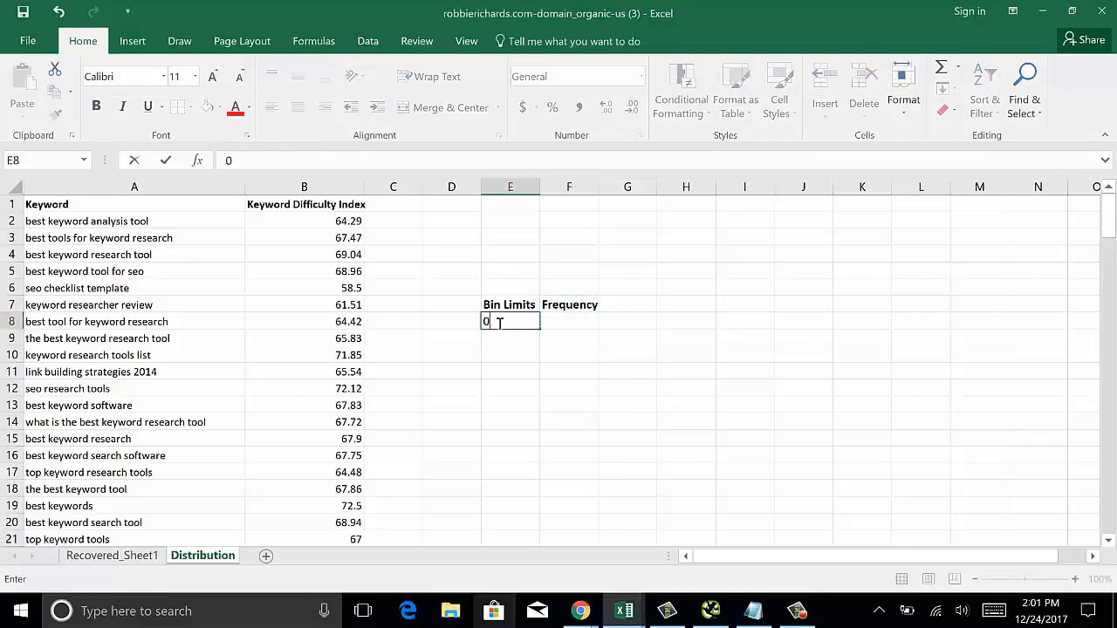
key(Return)
text(5)
key(Return)
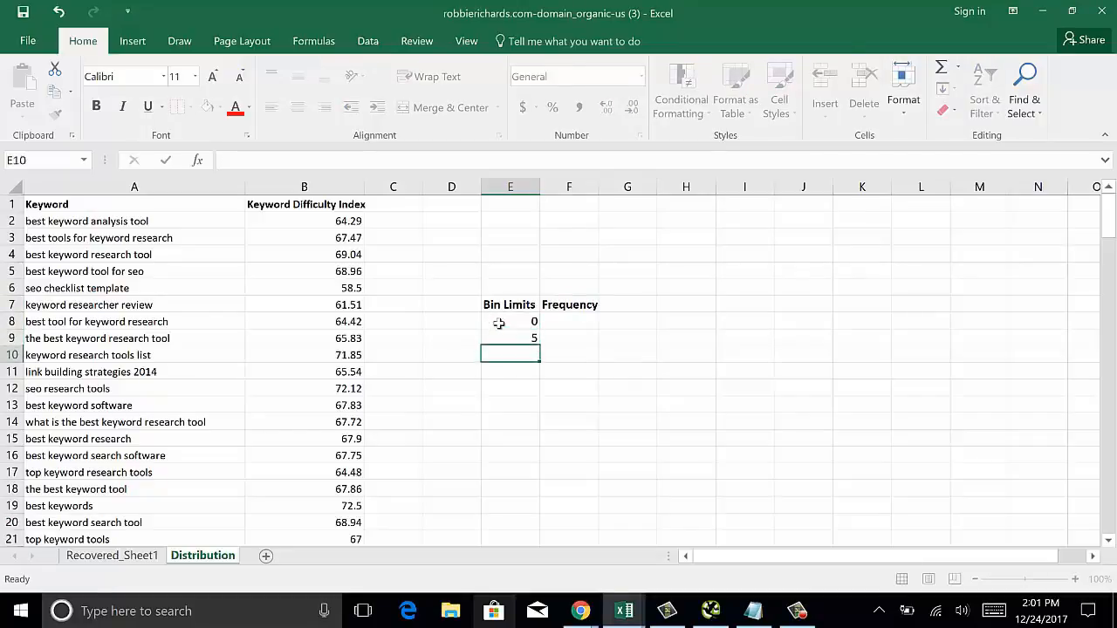
text(5)
key(Return)
key(Up)
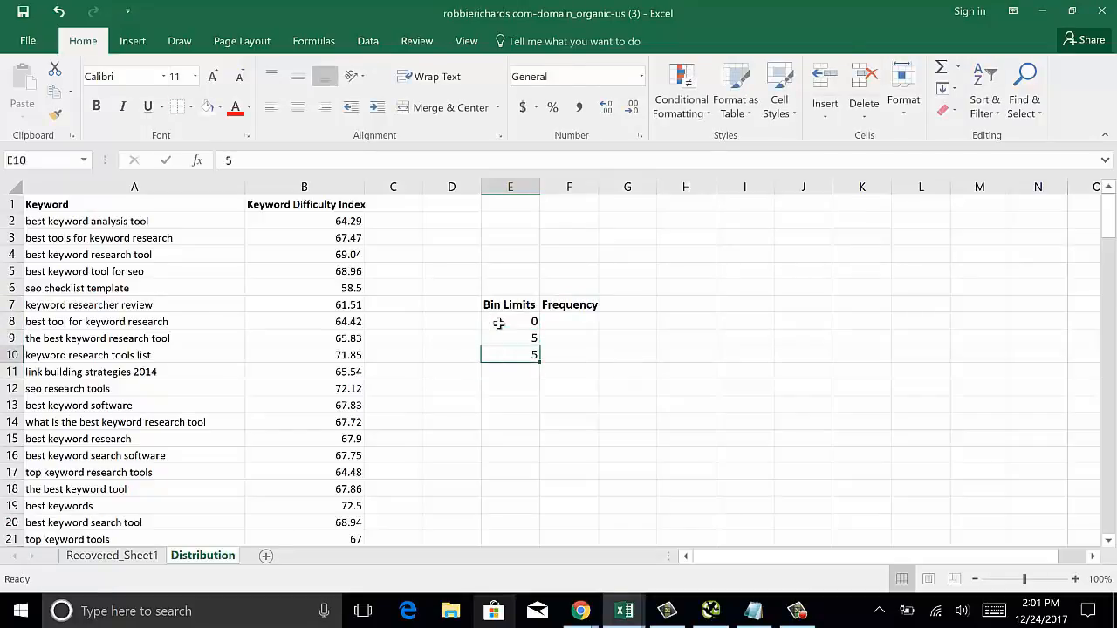
text(10)
click(572, 403)
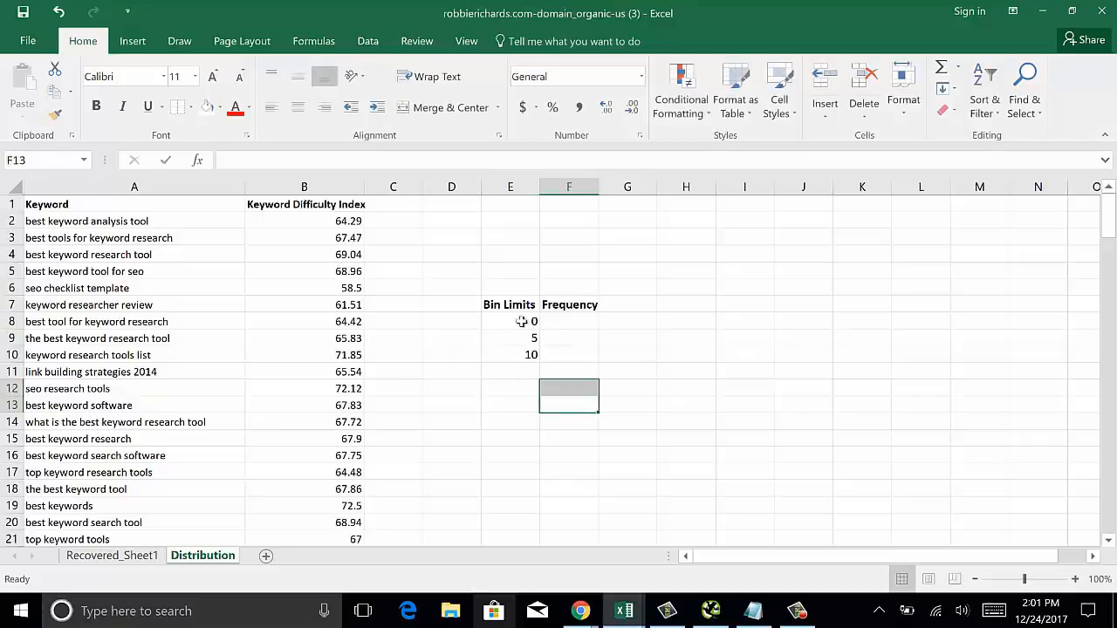
drag(524, 320, 538, 497)
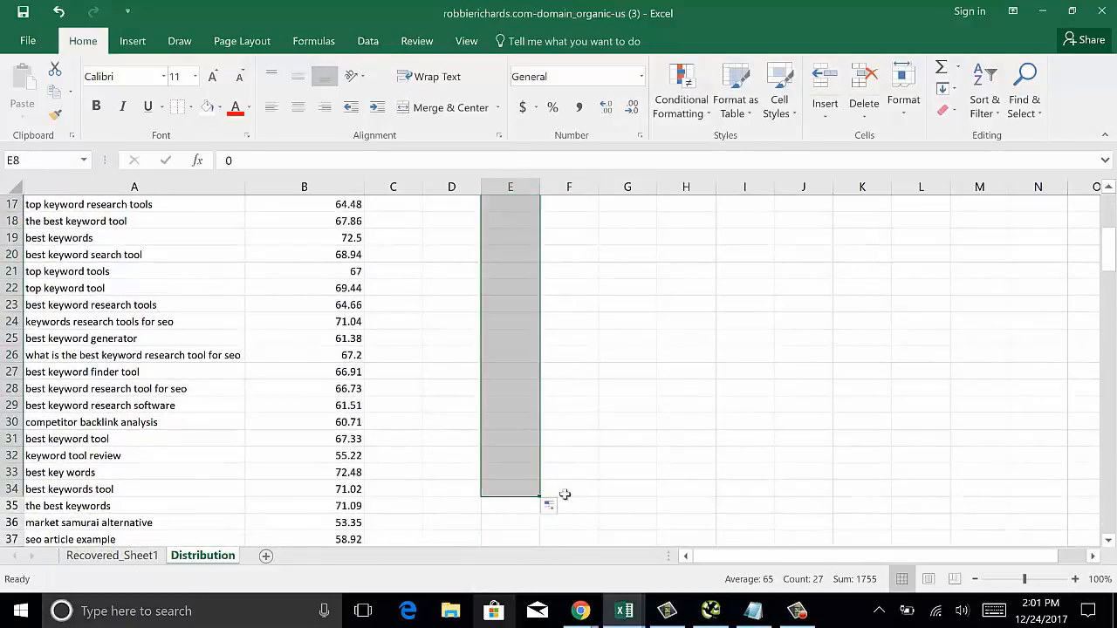
Step: Clear the bin limits above 100 from cells E29 to E34
click(603, 477)
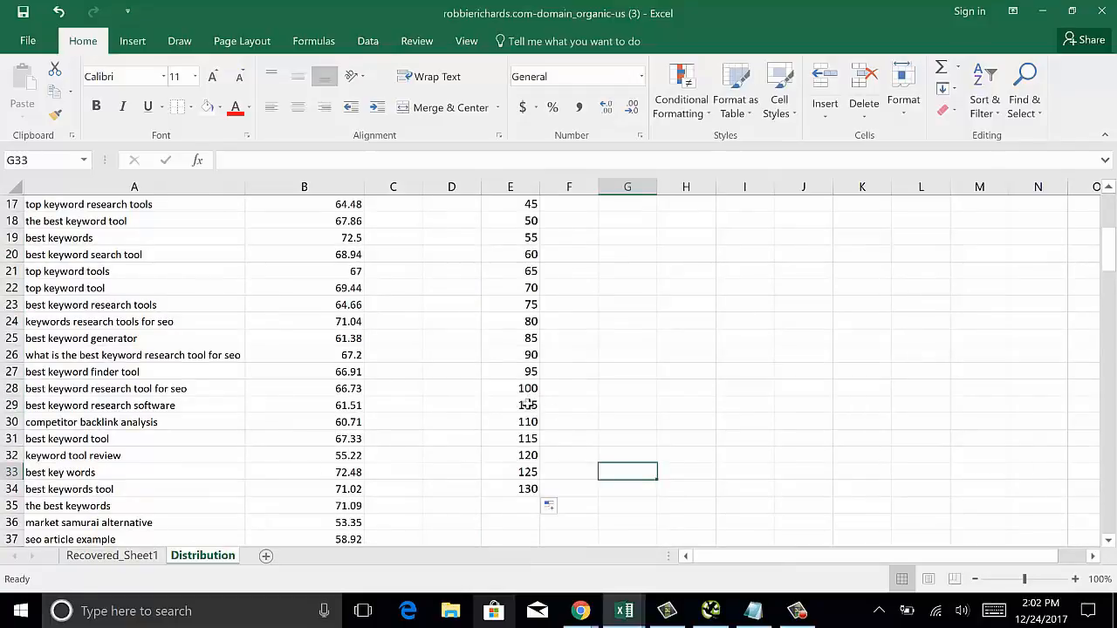
drag(528, 404, 524, 502)
scroll(567, 419, up, 5)
click(611, 353)
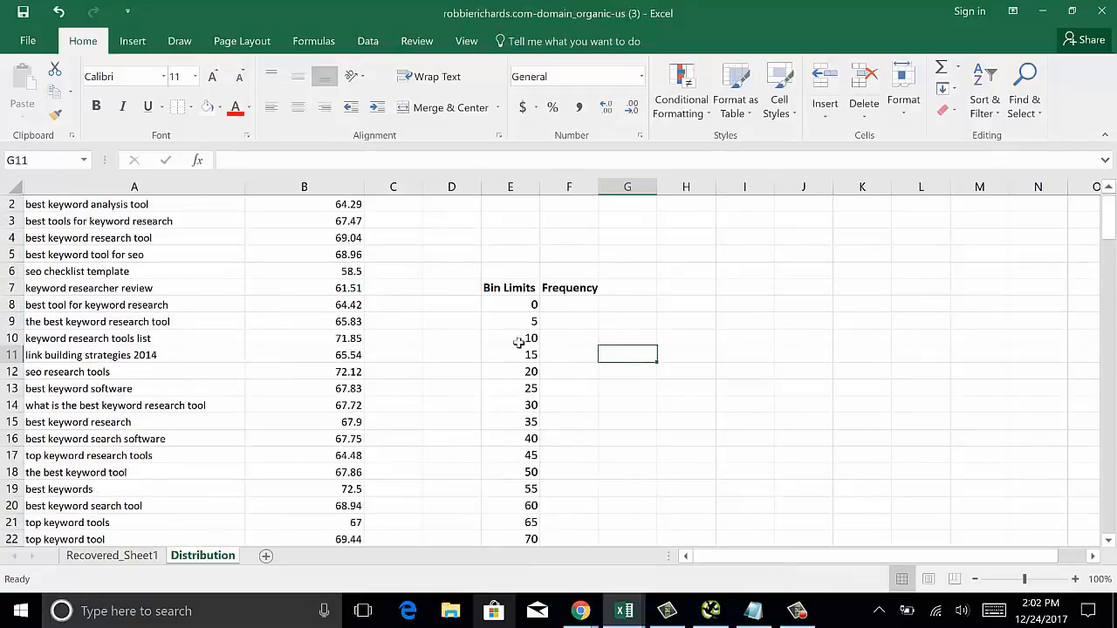
scroll(516, 378, down, 2)
scroll(527, 377, up, 2)
click(560, 306)
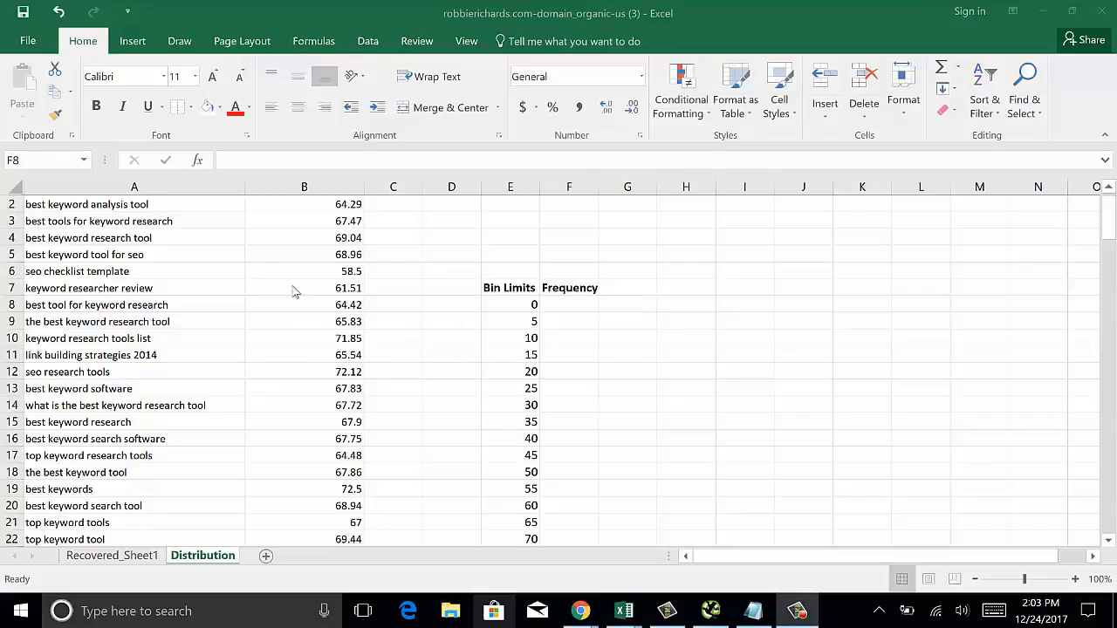
click(515, 306)
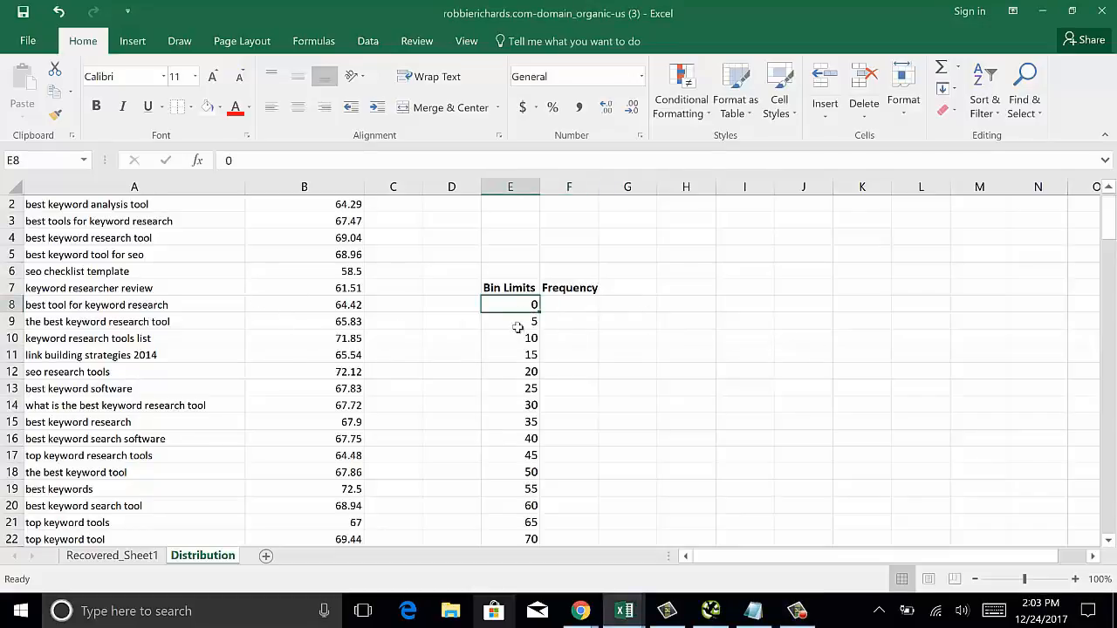
click(529, 371)
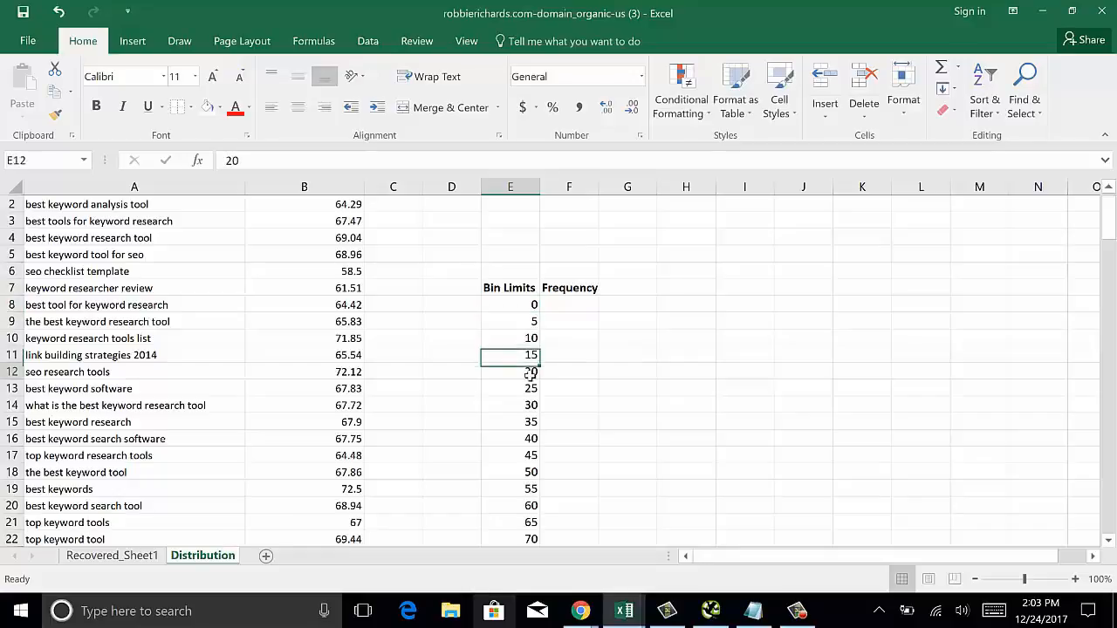
click(580, 389)
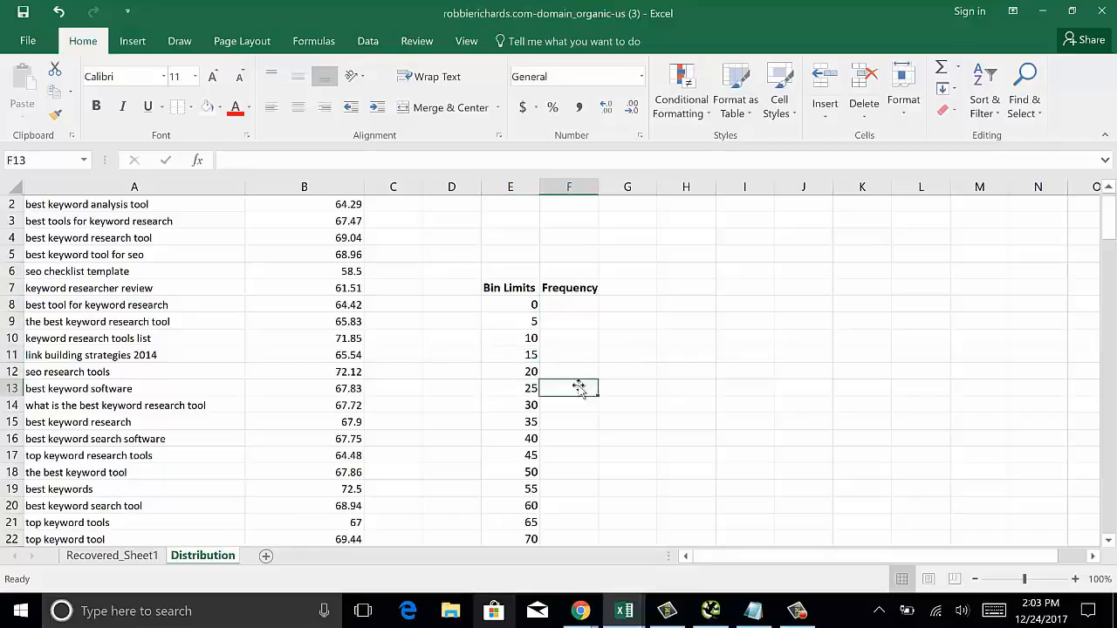
click(580, 336)
click(556, 293)
Step: Insert the statistical function FREQUENCY in cell F8
click(554, 302)
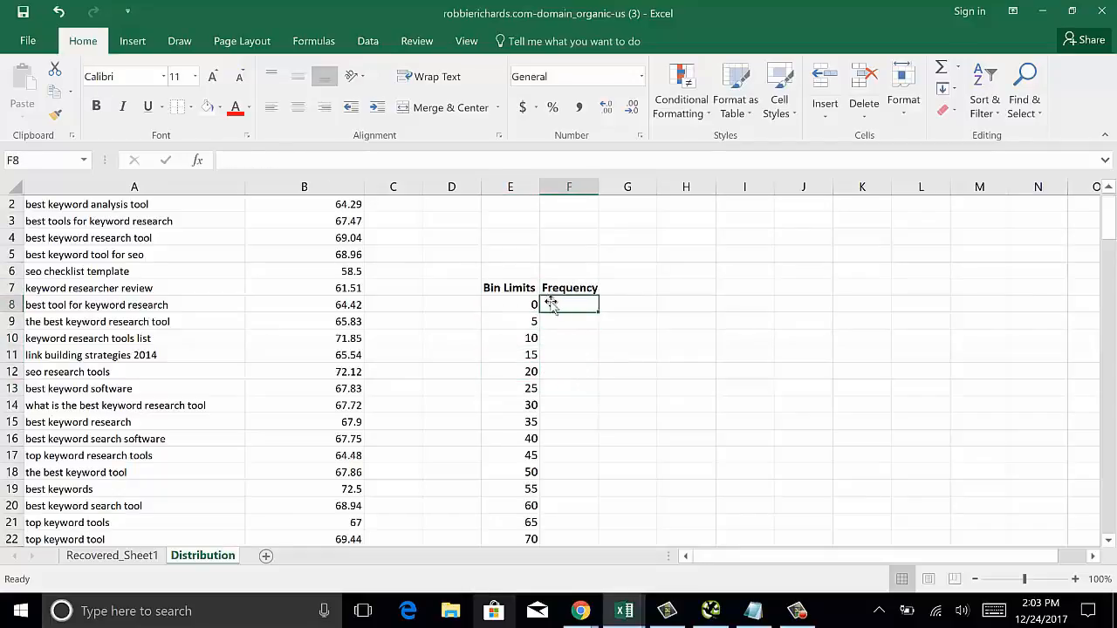
click(313, 41)
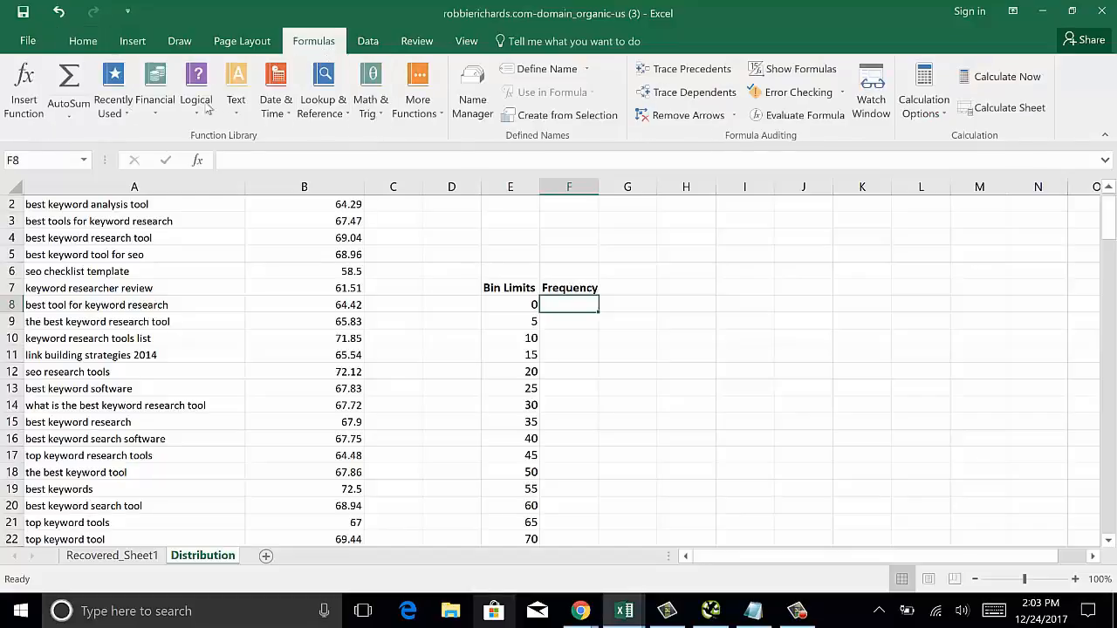
click(418, 100)
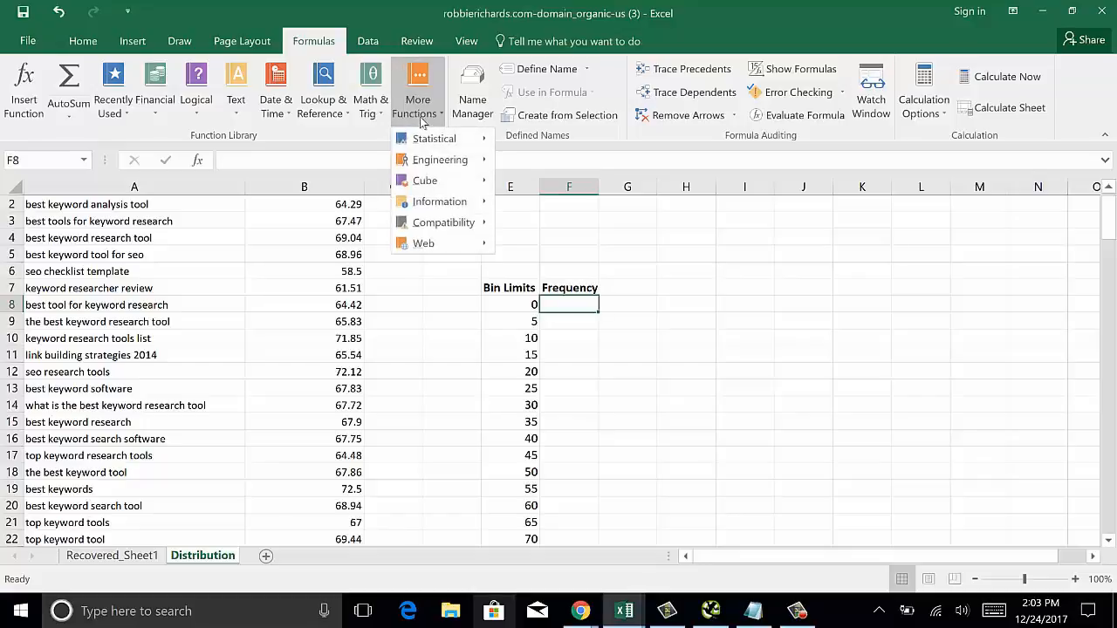
mouse_move(433, 140)
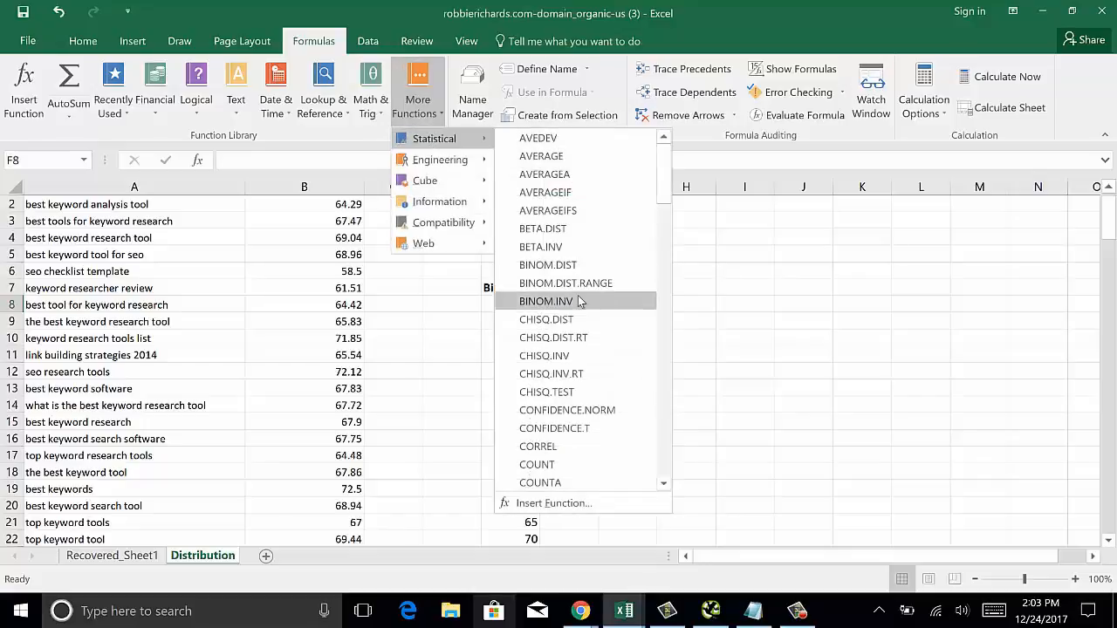
scroll(602, 288, down, 6)
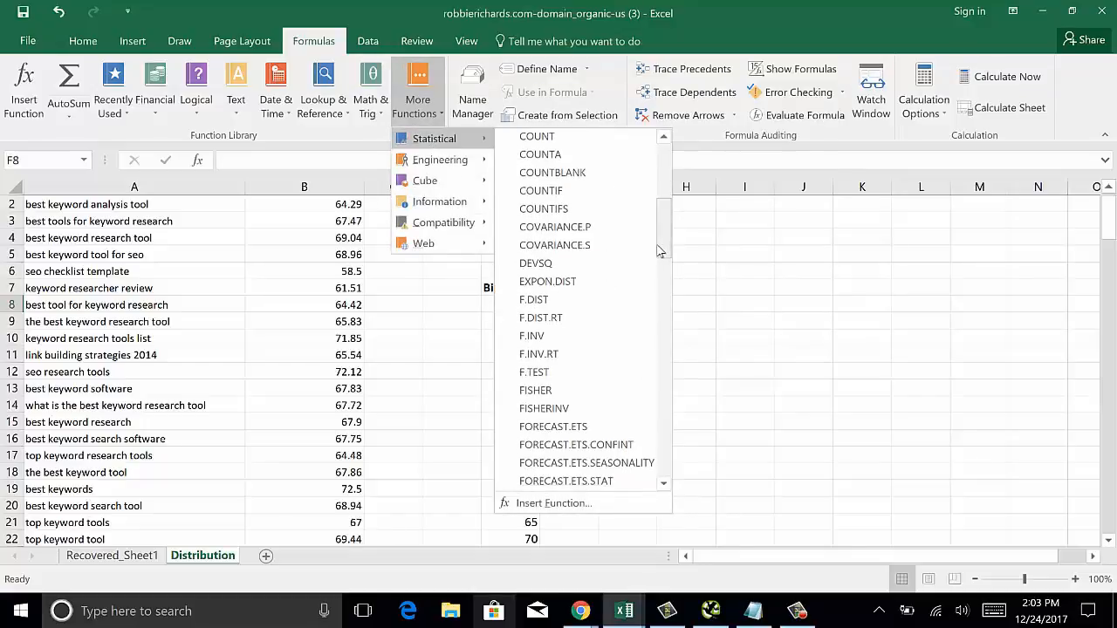
scroll(614, 280, down, 1)
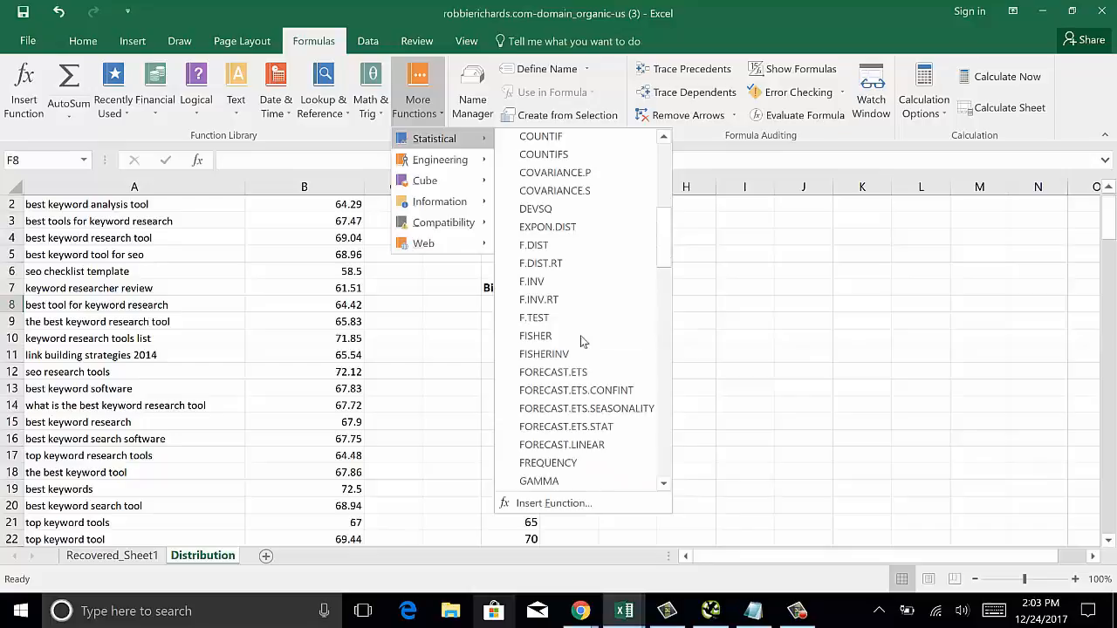
click(558, 464)
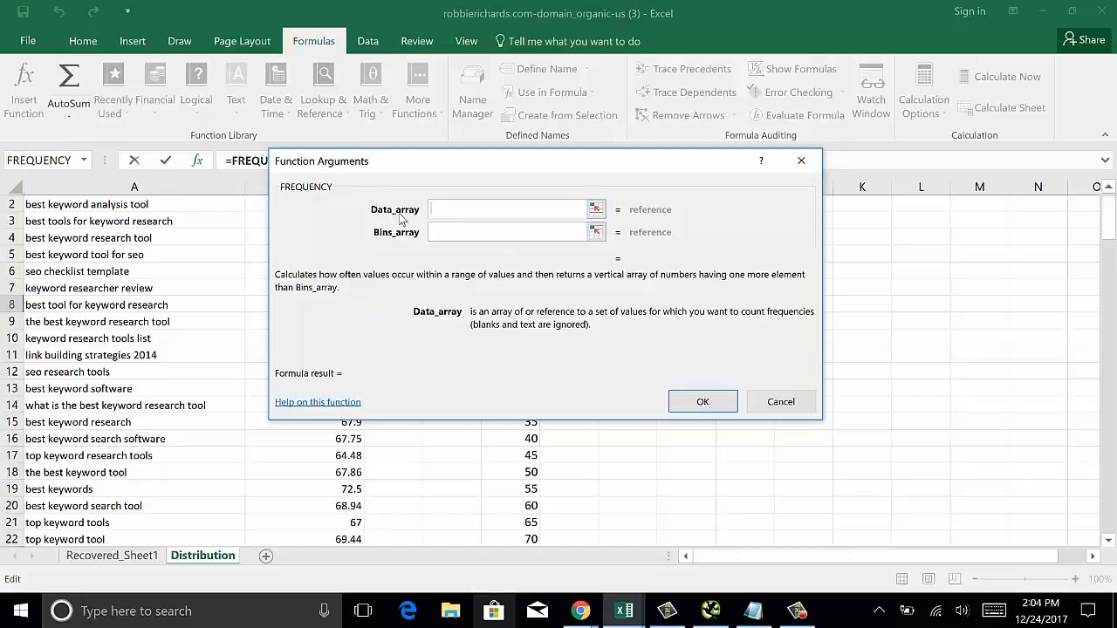
Step: Set the FREQUENCY function's Data_array to the keyword difficulty values in B2:B160
click(595, 209)
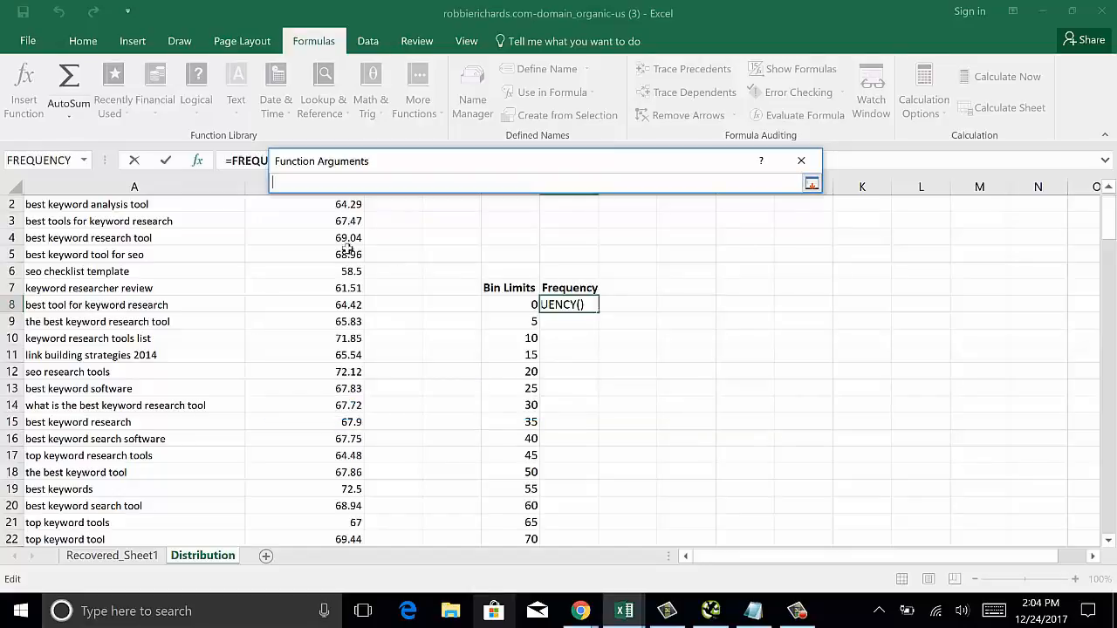
scroll(324, 233, up, 1)
drag(342, 218, 333, 506)
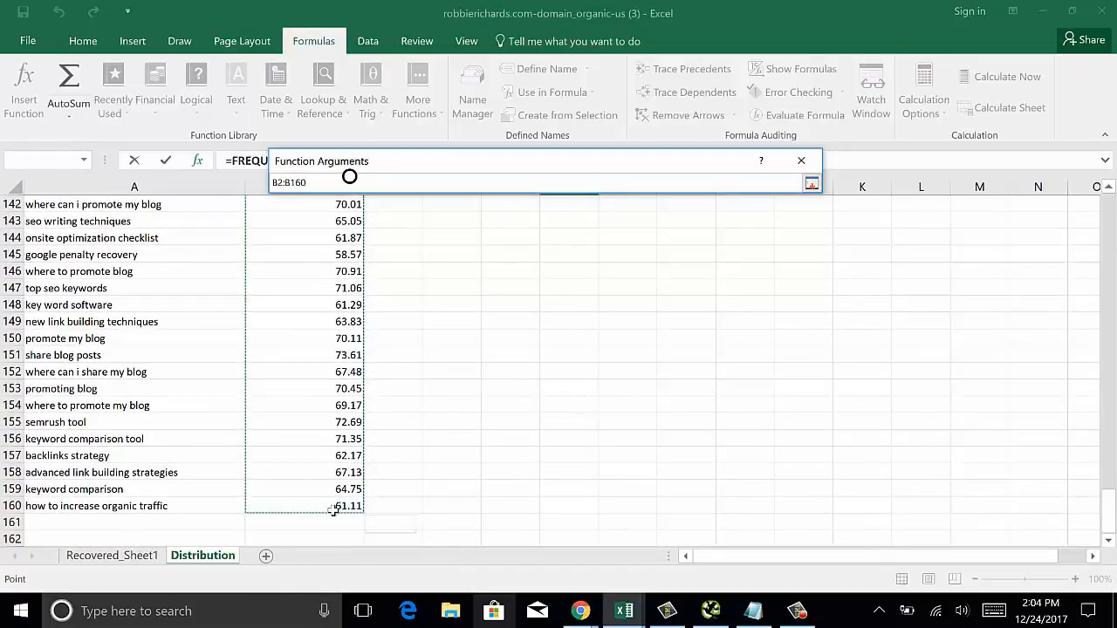
click(811, 184)
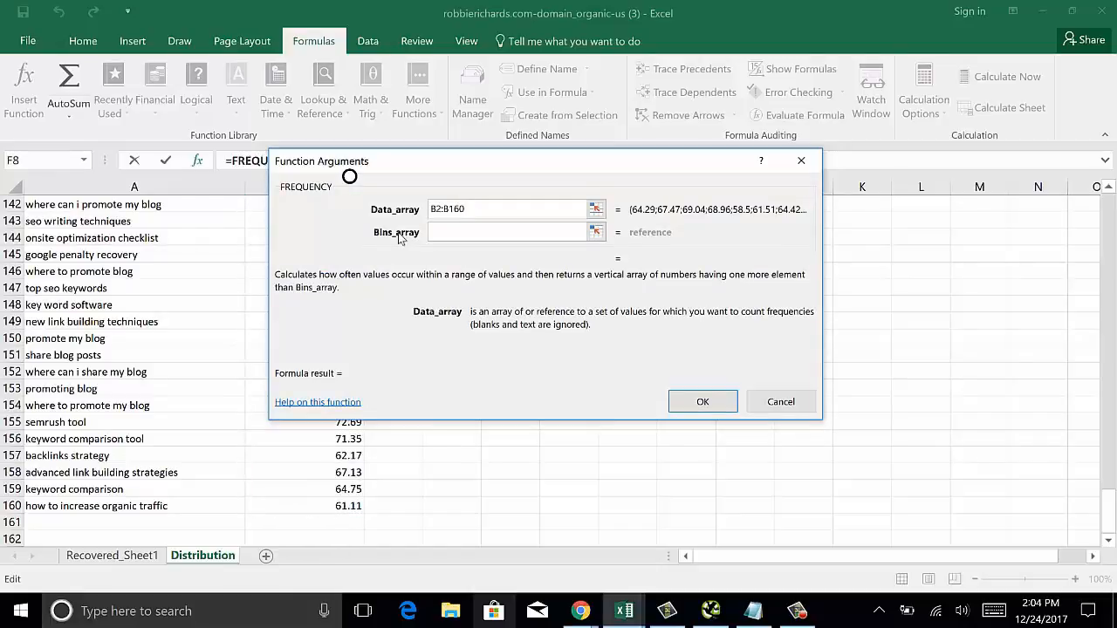
Step: Set the FREQUENCY function's Bins_array to the bin limits in E8:E28 and complete the formula
click(595, 233)
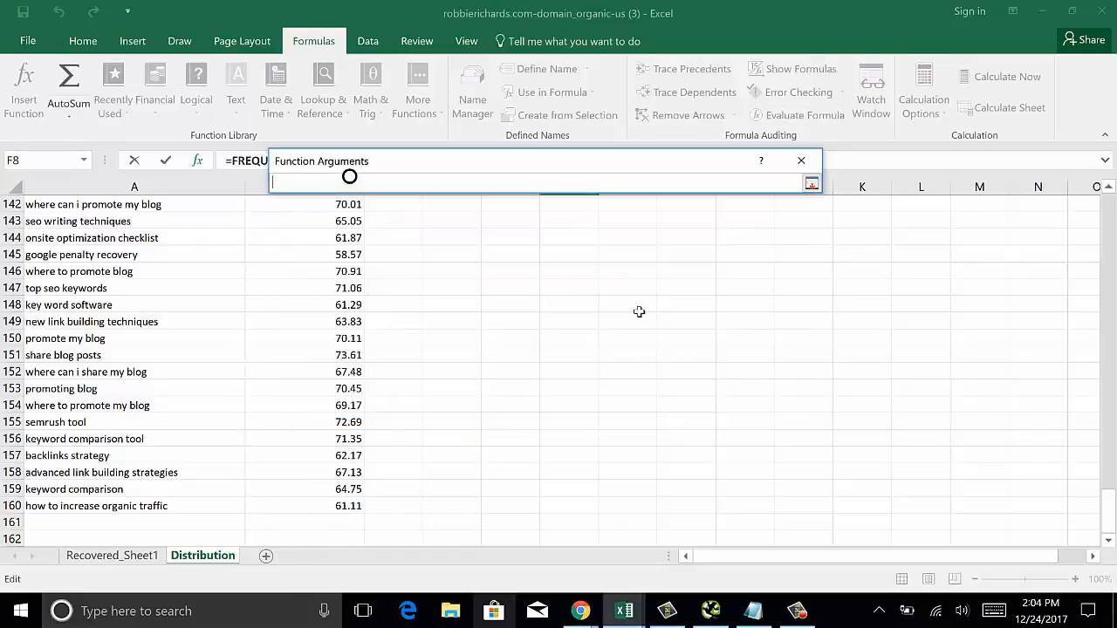
scroll(638, 313, up, 20)
scroll(638, 313, up, 20)
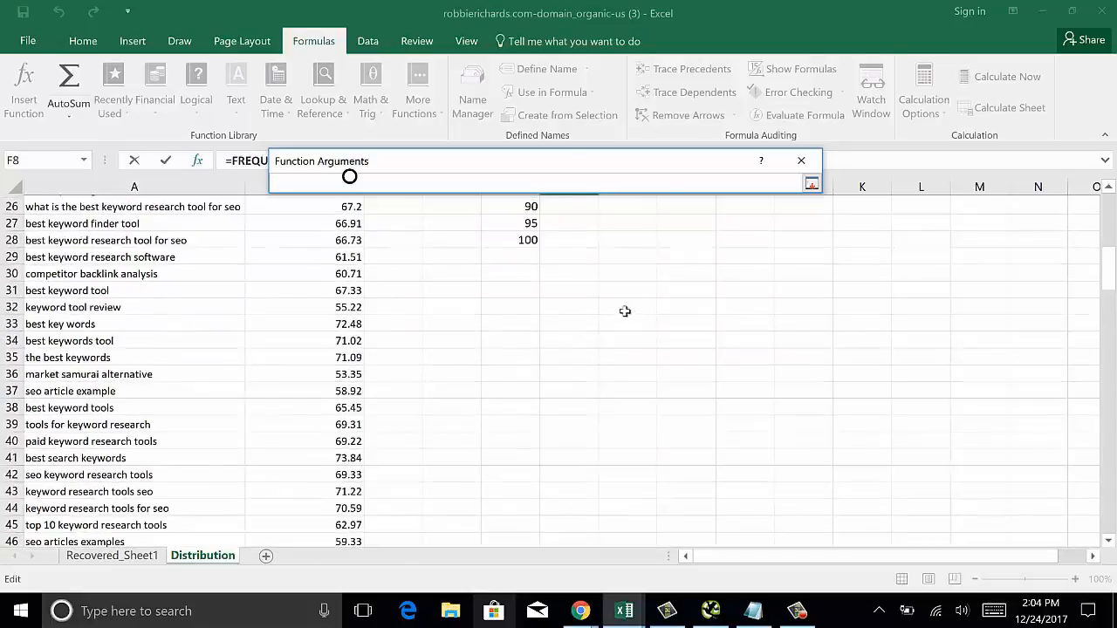
scroll(539, 289, down, 2)
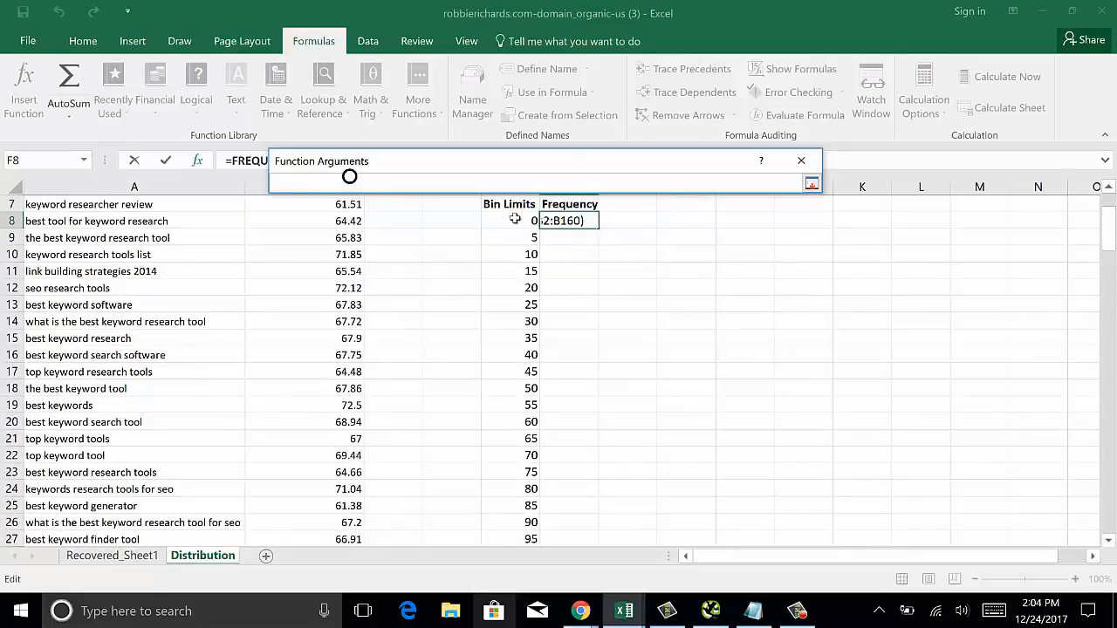
drag(511, 217, 518, 521)
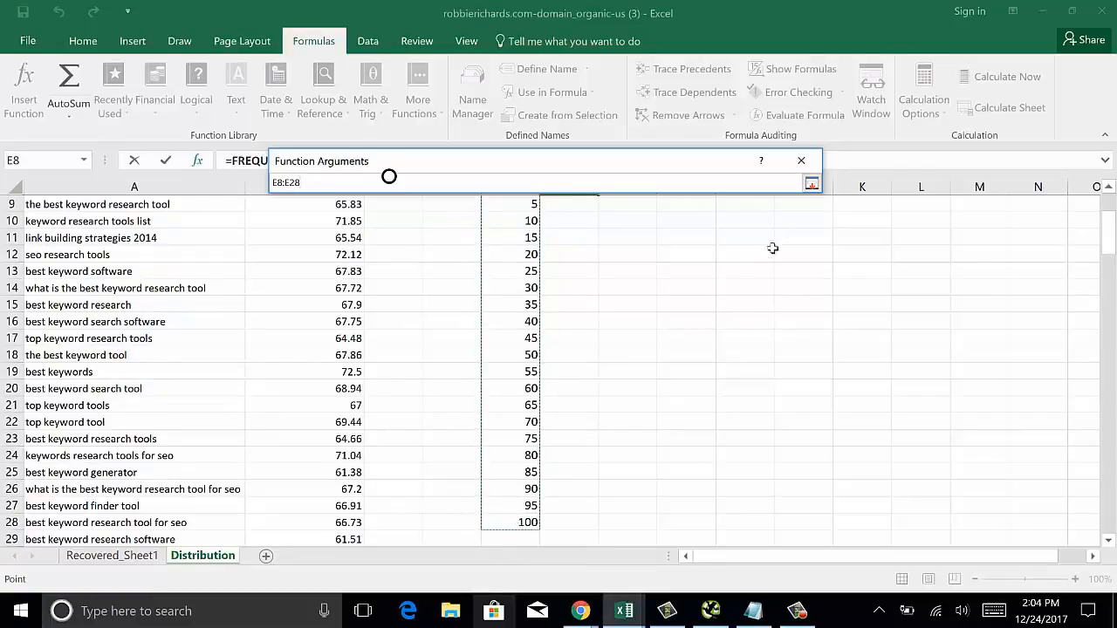
click(811, 183)
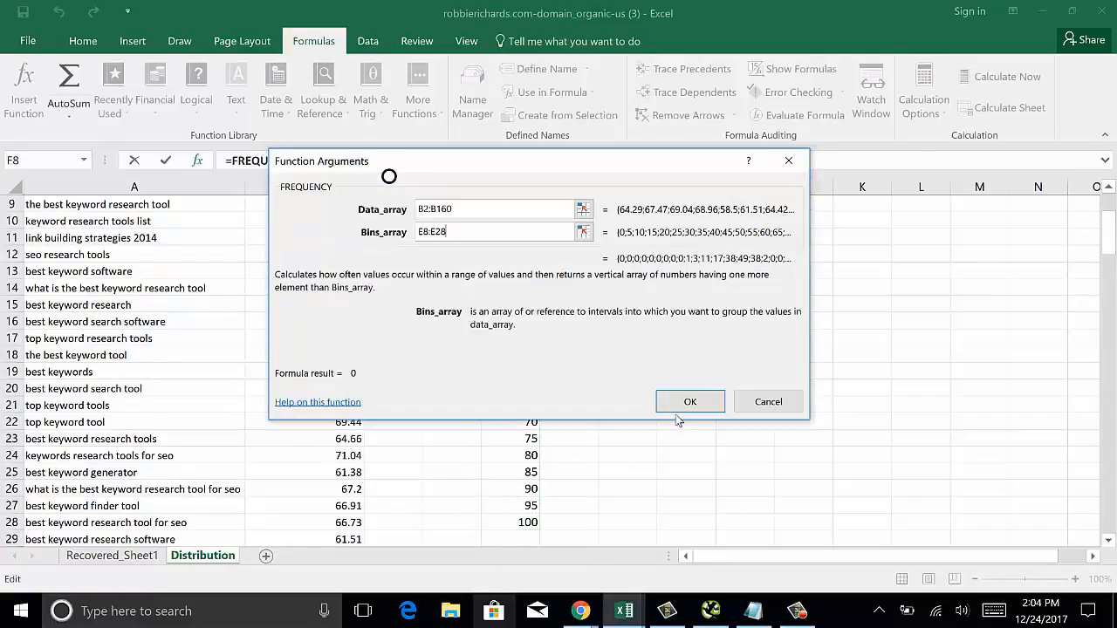
click(676, 410)
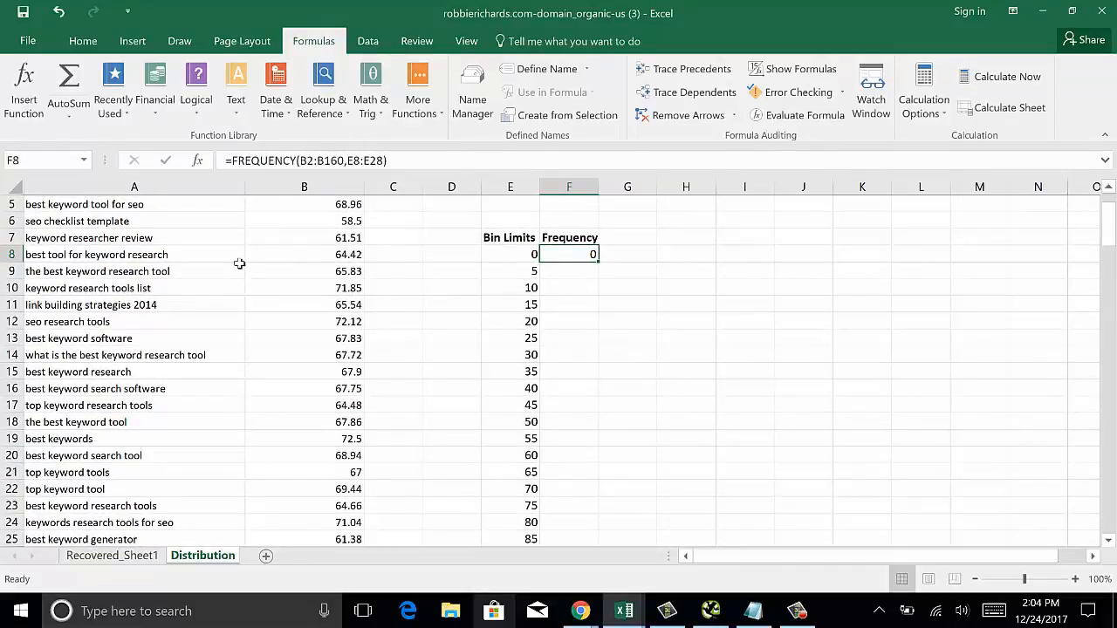
Step: Apply the FREQUENCY formula in F8 as an array formula across F8:F28
scroll(239, 263, up, 1)
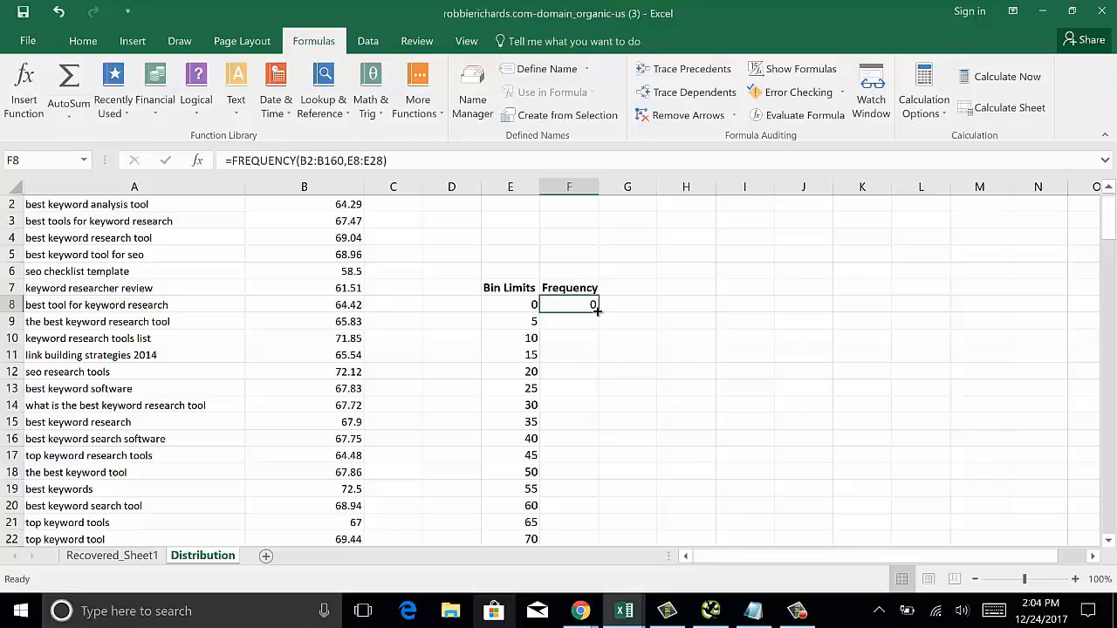
scroll(628, 447, down, 3)
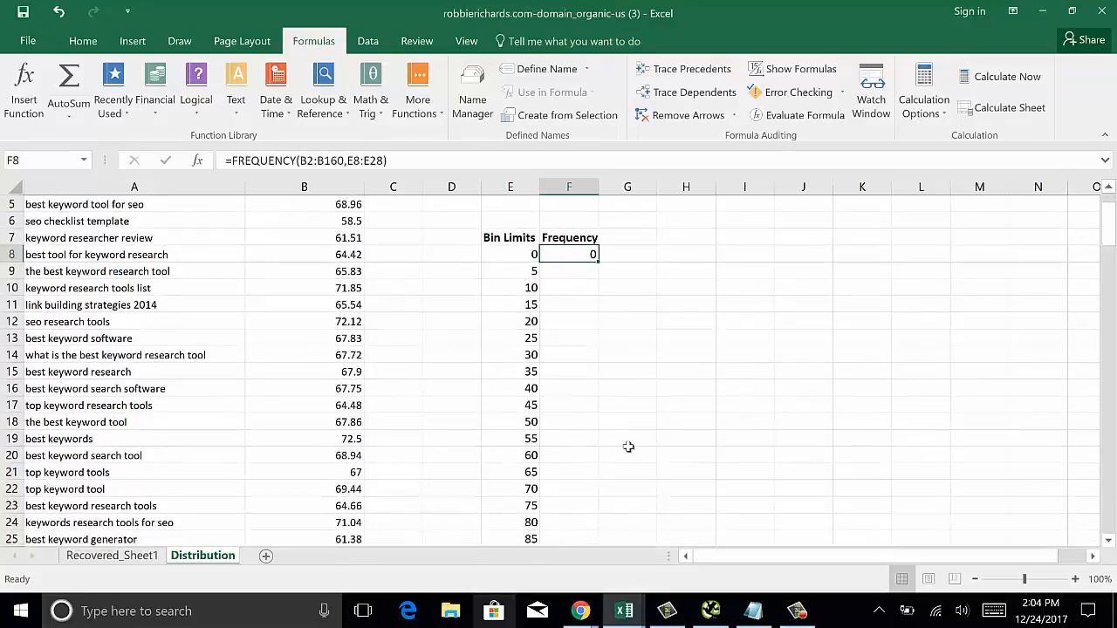
scroll(630, 448, up, 1)
scroll(630, 448, up, 1)
click(630, 386)
click(565, 253)
drag(580, 253, 570, 523)
scroll(656, 401, up, 3)
click(401, 161)
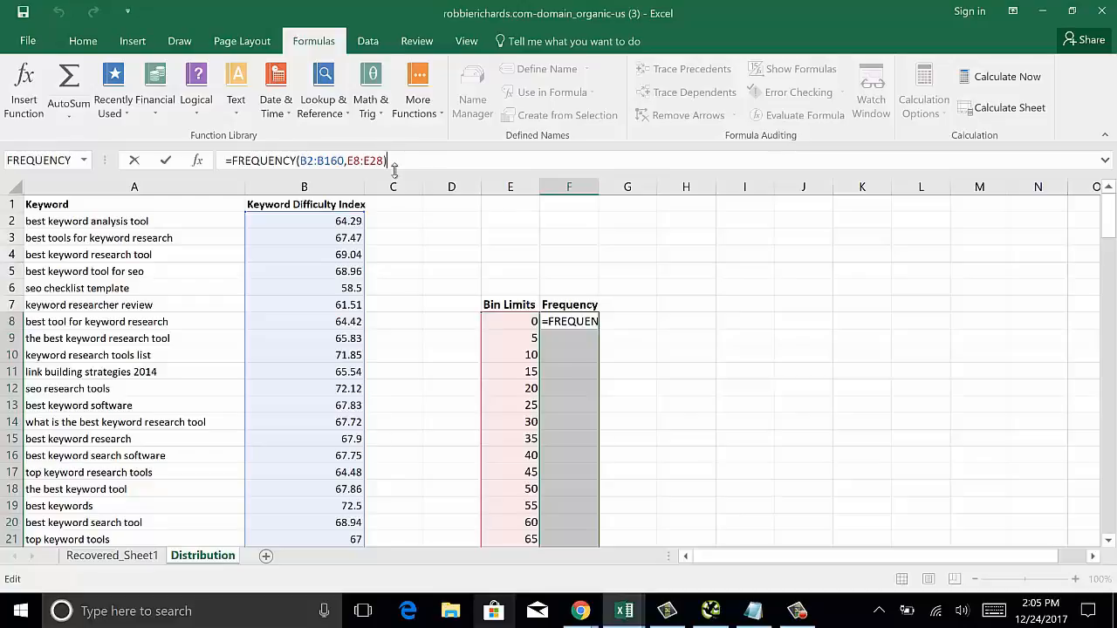
key(ctrl+shift+Return)
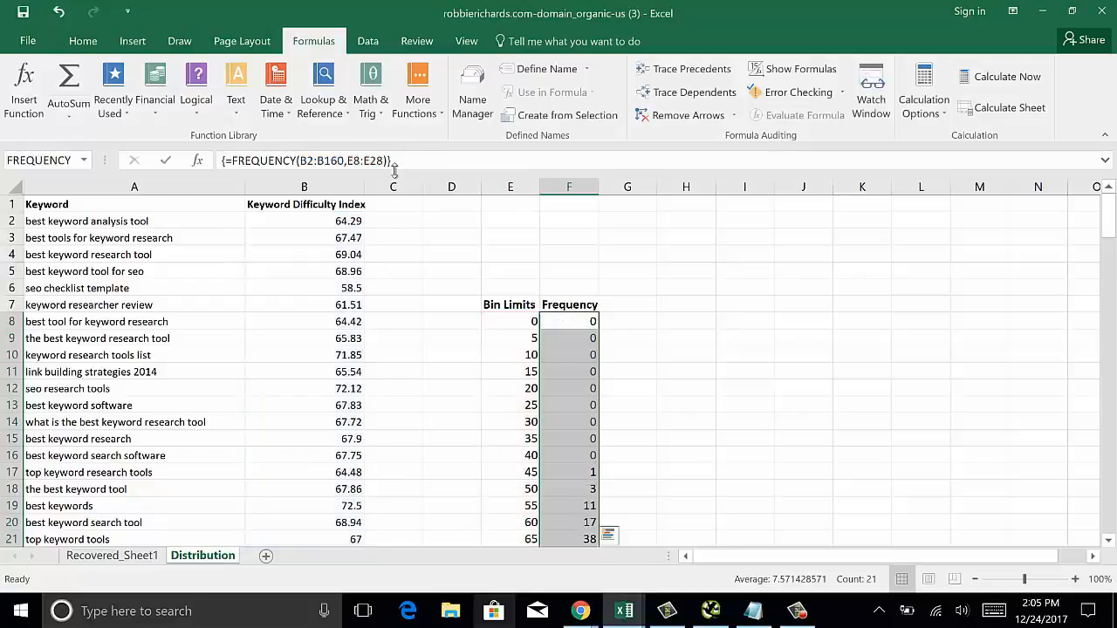
Step: Review the keyword frequencies against each bin limit down to row 28
scroll(671, 296, down, 2)
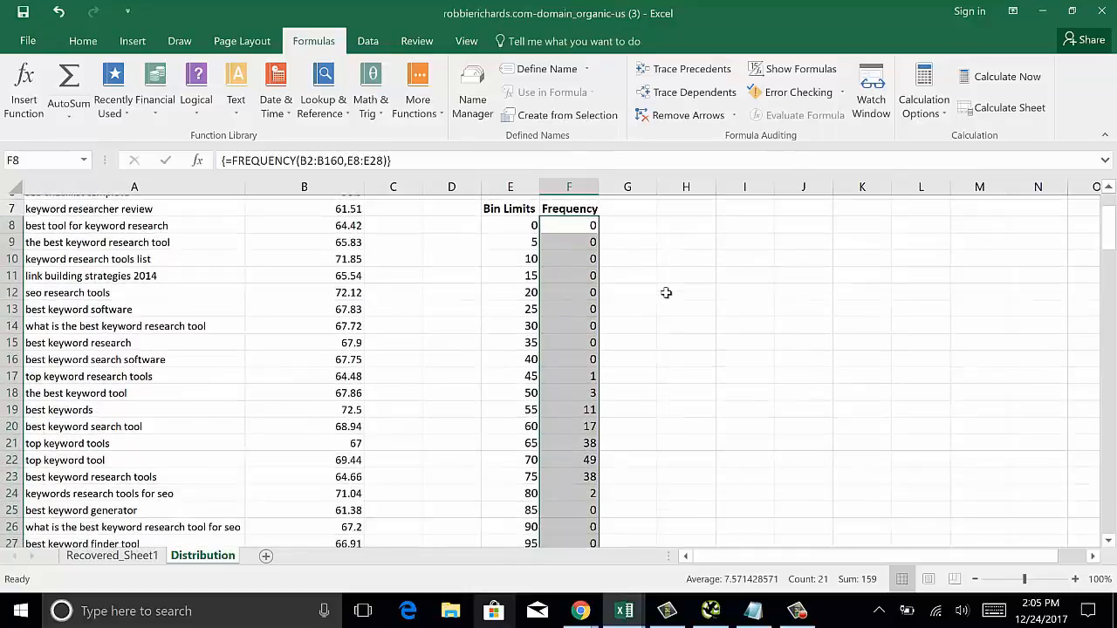
click(667, 294)
scroll(565, 300, down, 1)
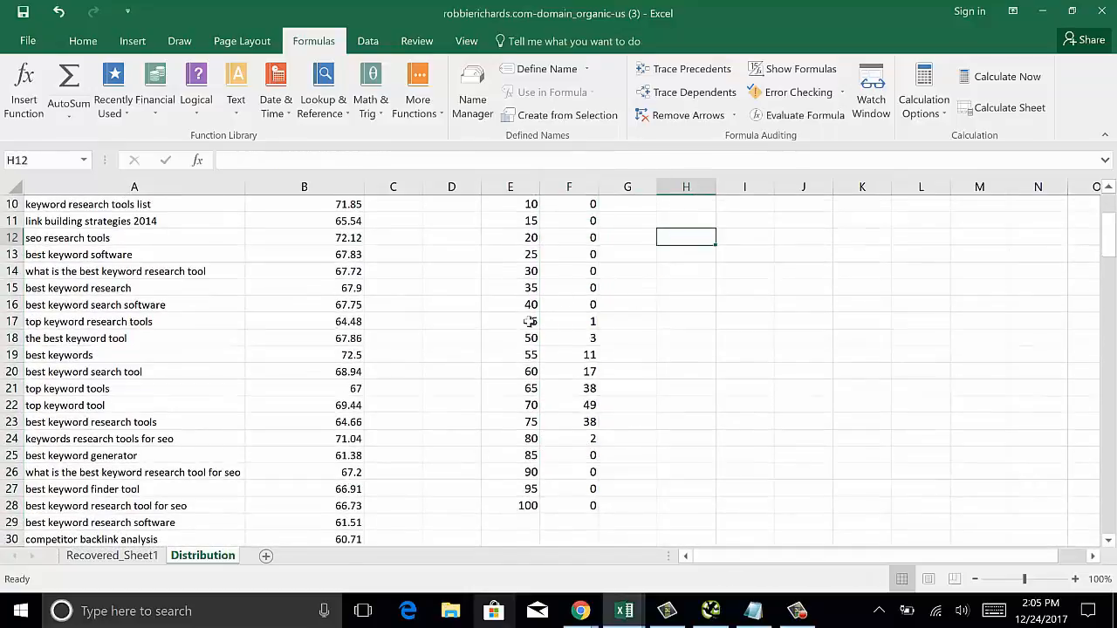
scroll(532, 319, up, 1)
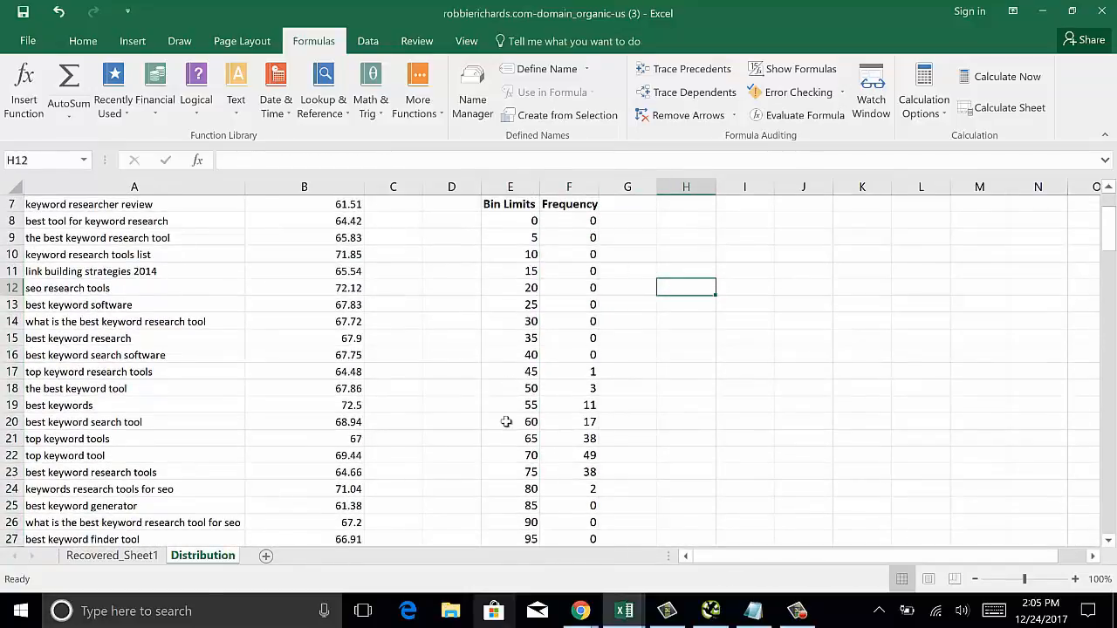
scroll(508, 421, down, 1)
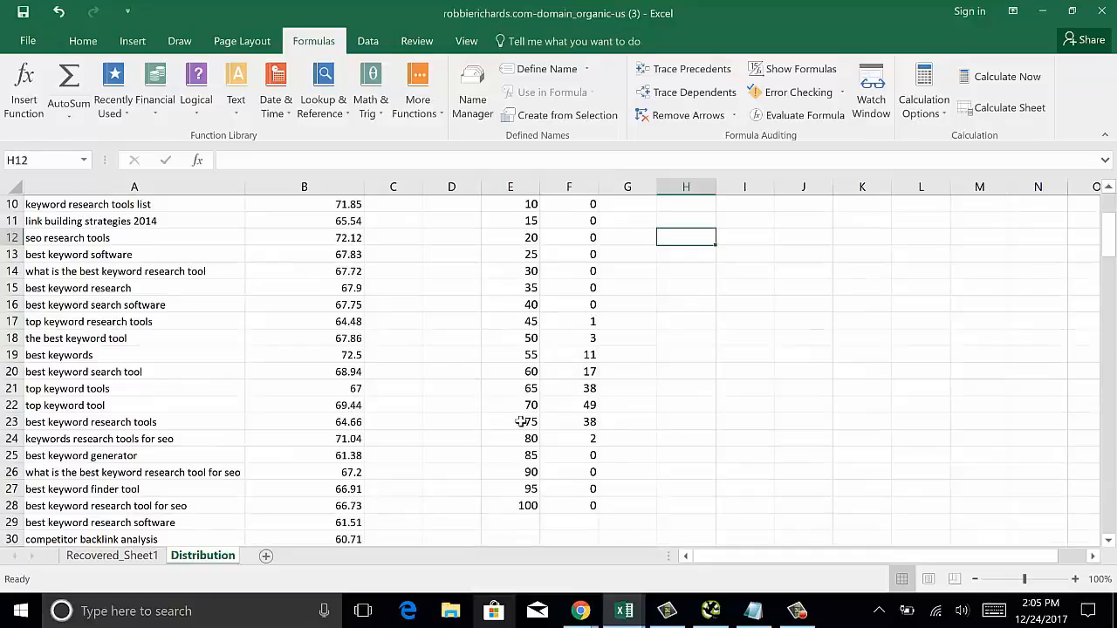
scroll(521, 421, up, 2)
scroll(564, 387, down, 1)
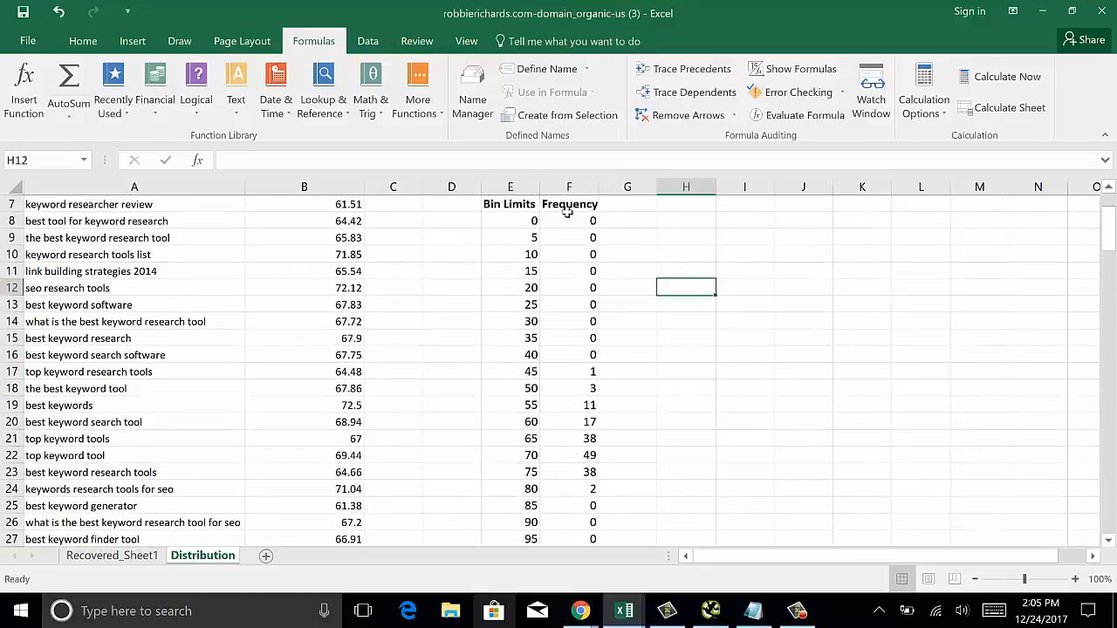
Step: Insert a 2-D clustered column chart of the frequency data in F7:F28 and place it beside the Frequency column
drag(567, 212, 578, 523)
click(130, 43)
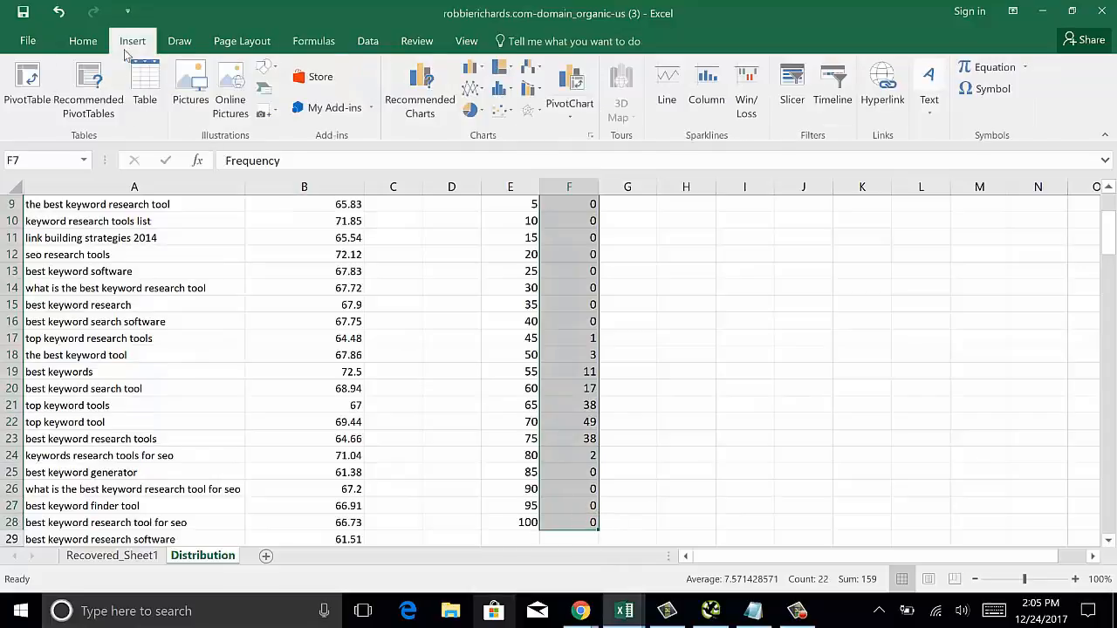
click(478, 70)
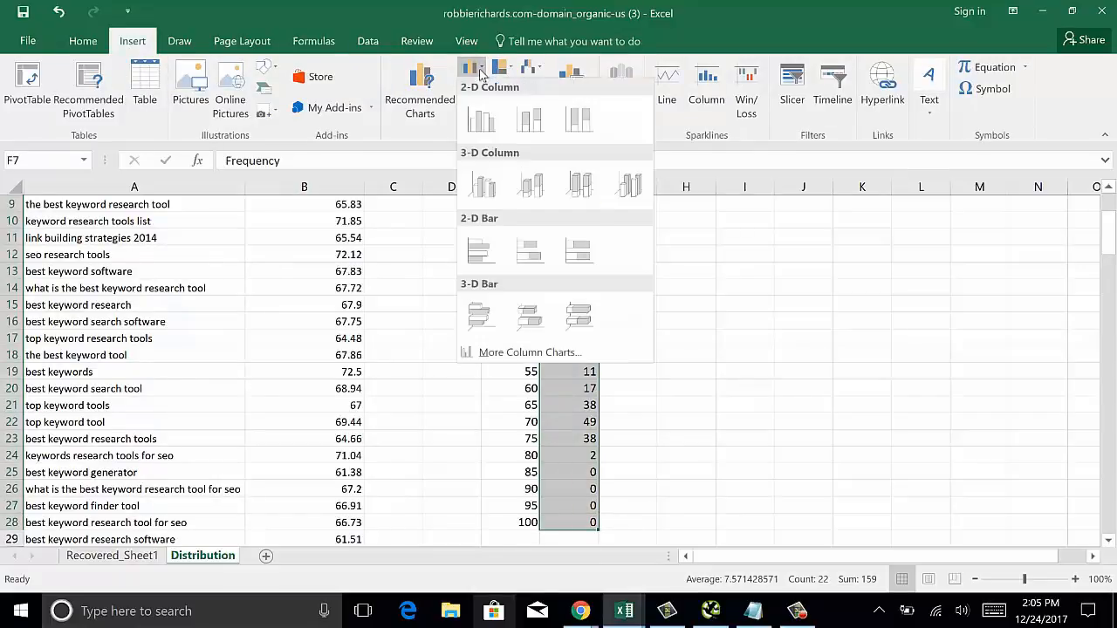
click(481, 120)
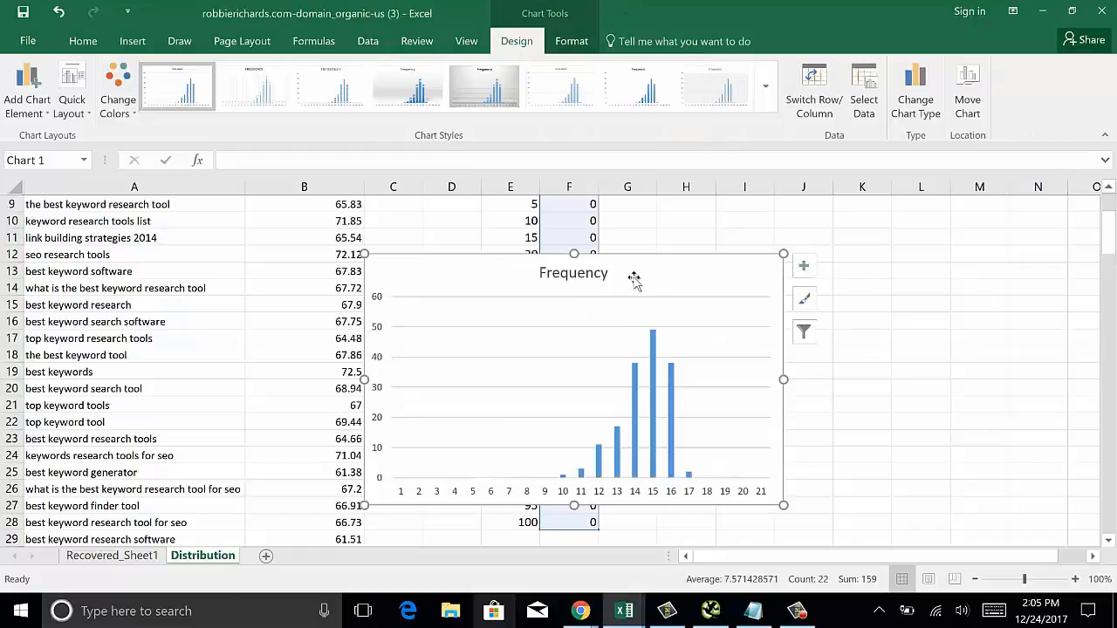
drag(634, 278, 864, 268)
scroll(765, 363, up, 1)
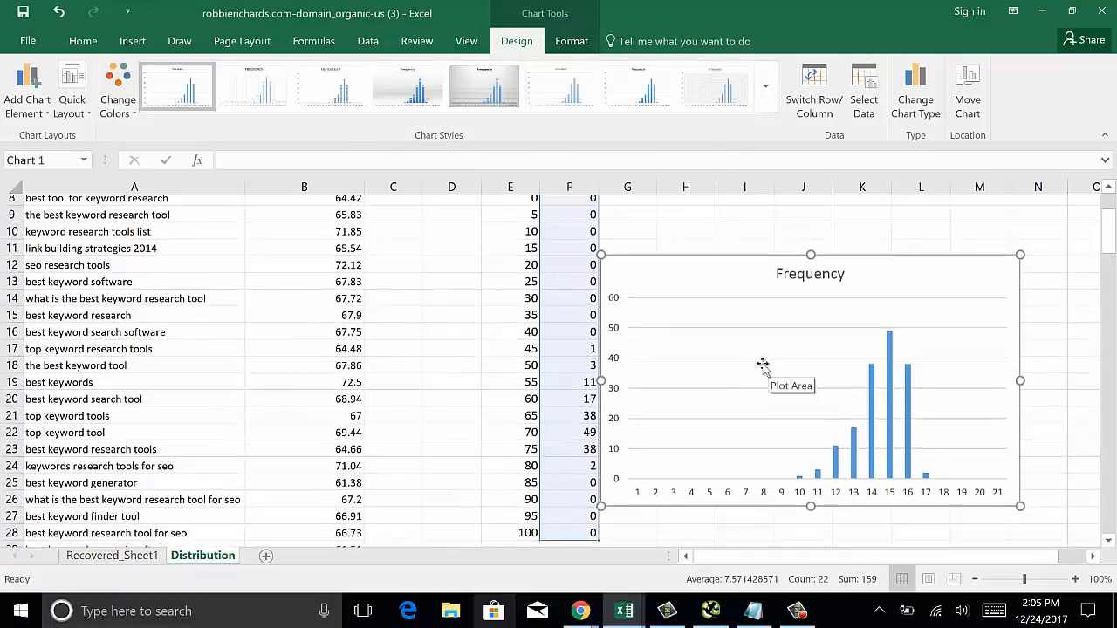
Step: Set the frequency chart's horizontal axis labels to the bin limits in E8:E28
scroll(762, 364, down, 1)
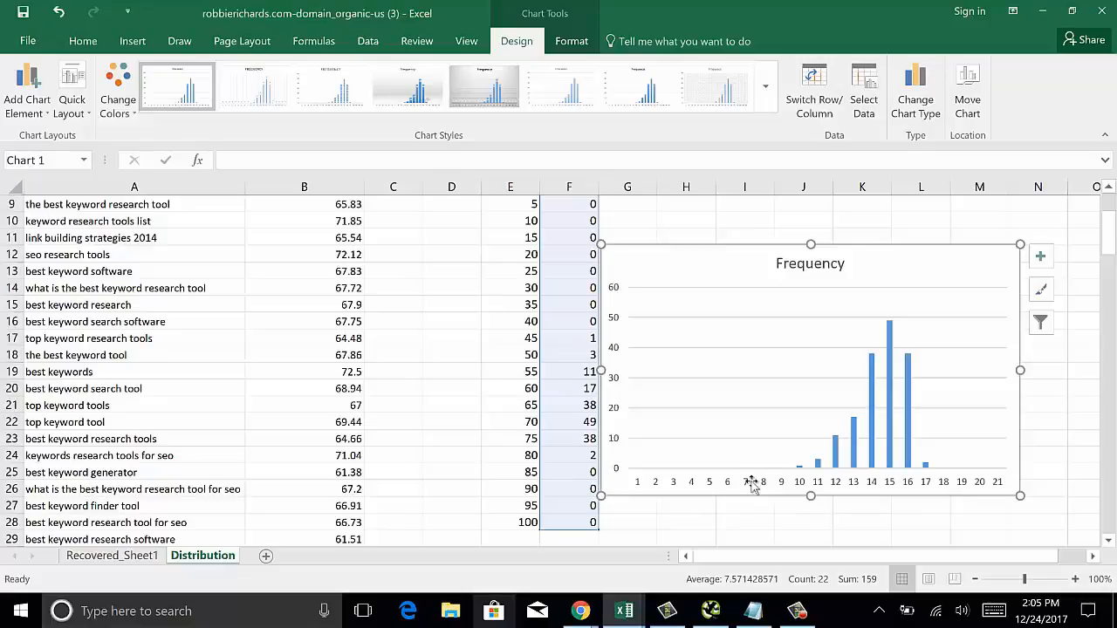
right_click(812, 491)
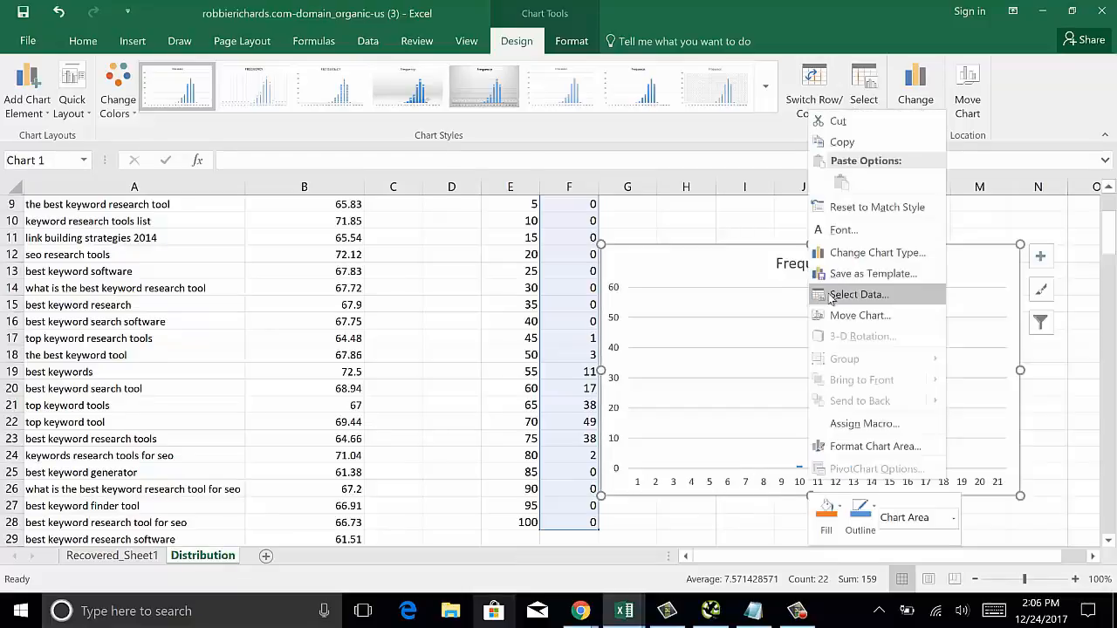
click(834, 296)
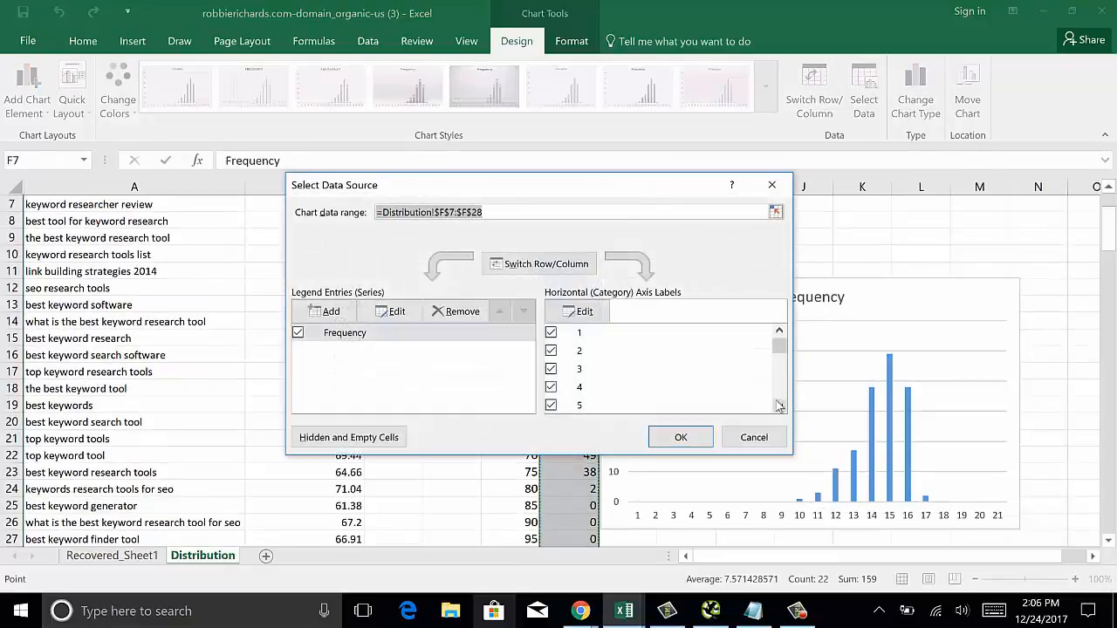
click(583, 311)
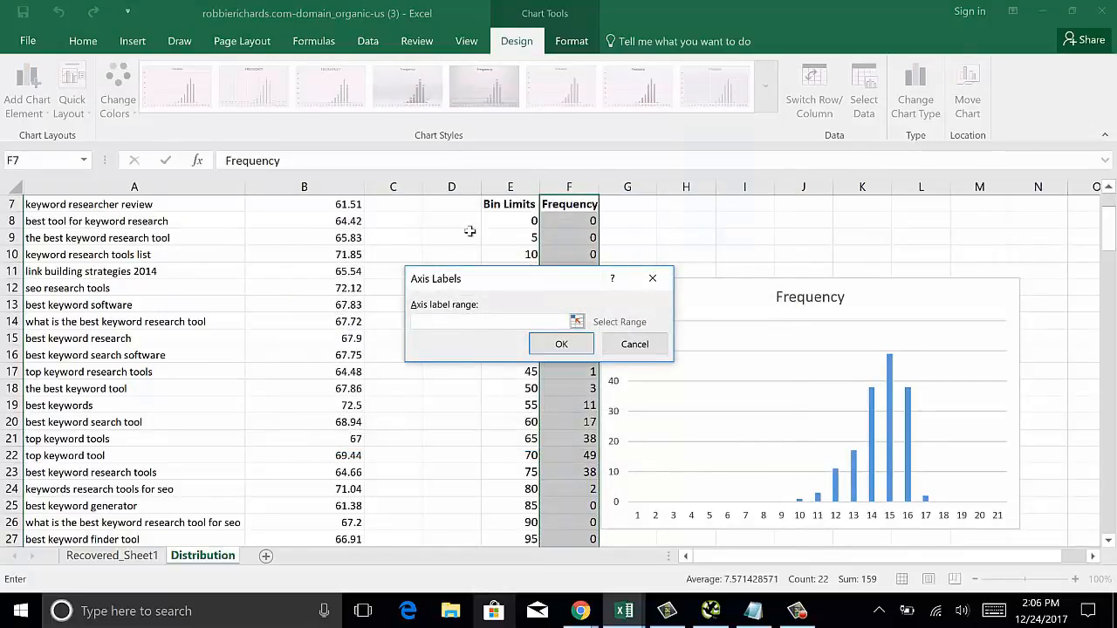
drag(526, 221, 511, 515)
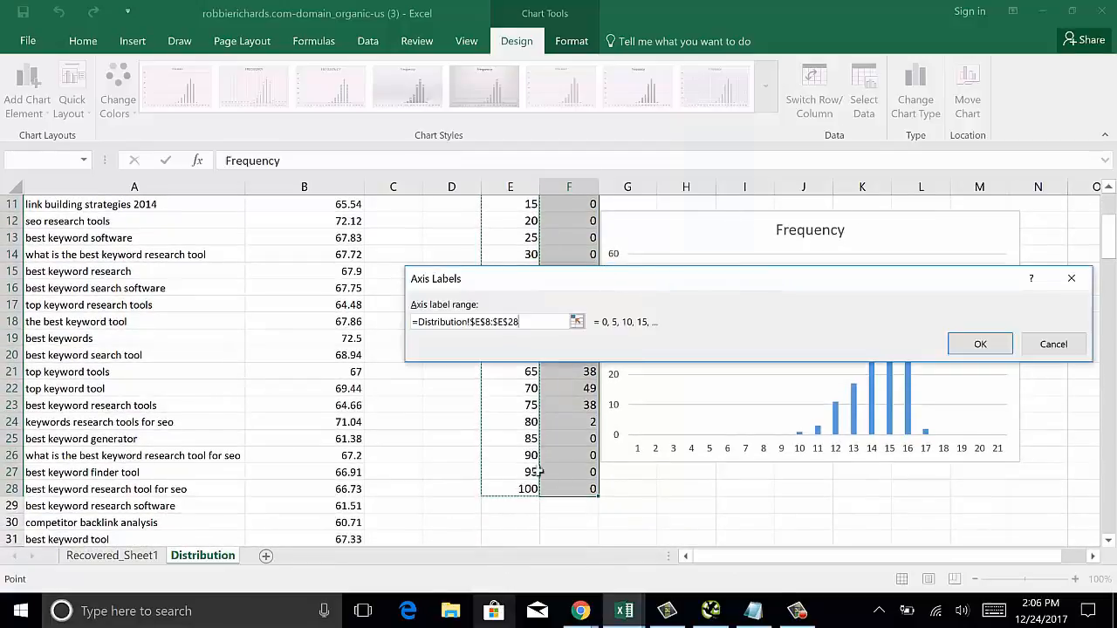
click(980, 343)
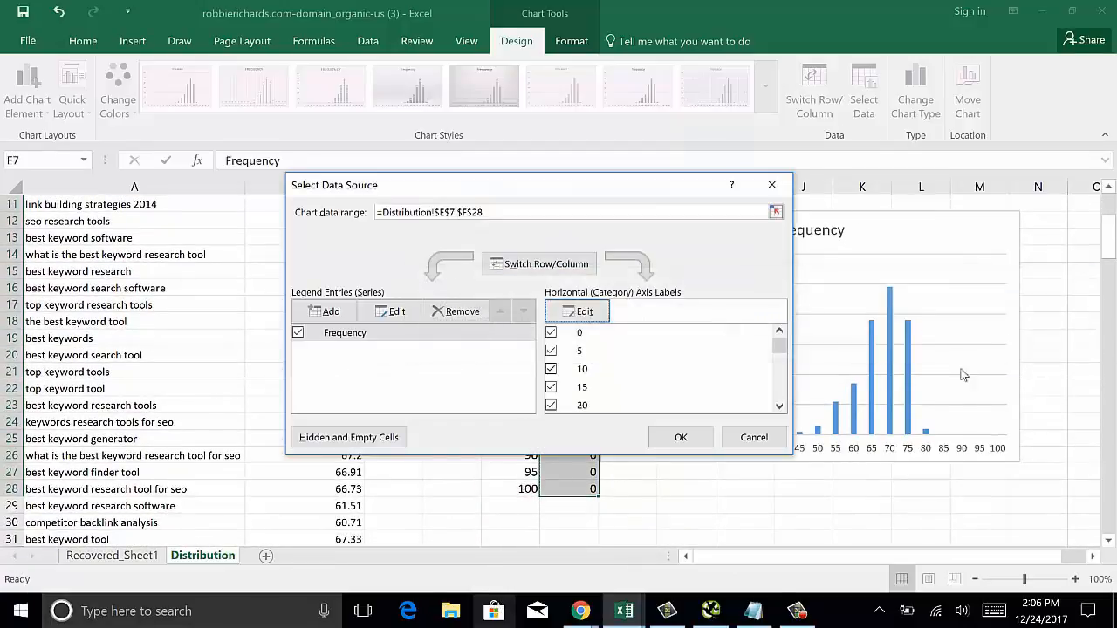
click(680, 438)
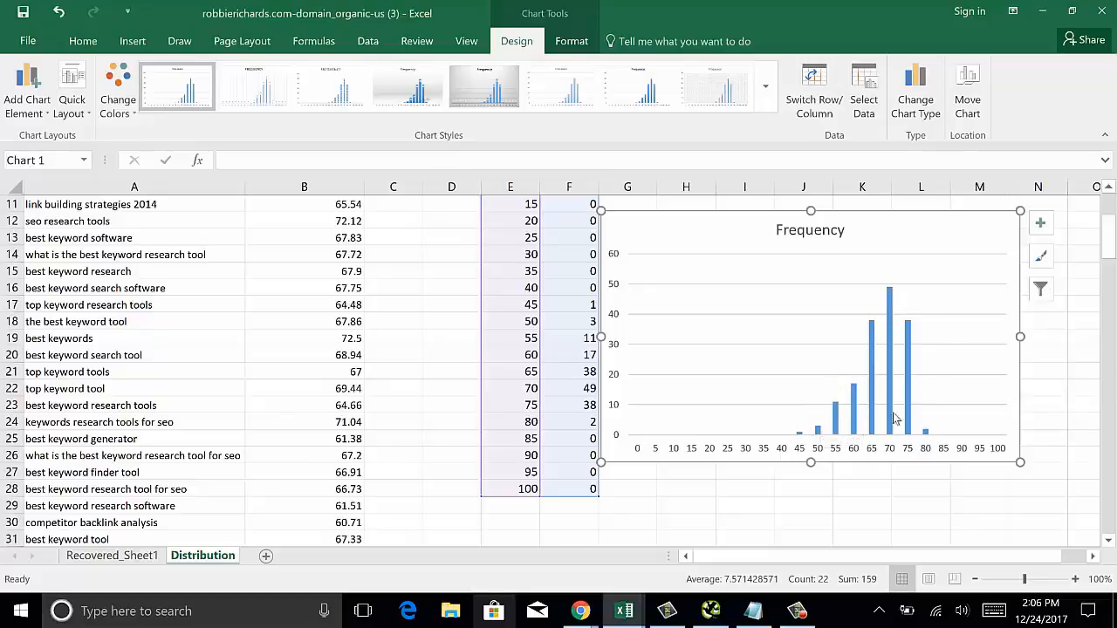
Step: Examine the frequency chart's highest-difficulty bars and switch to the KW Shortlist sheet in the Existing KW doc workbook
mouse_move(894, 406)
mouse_move(908, 436)
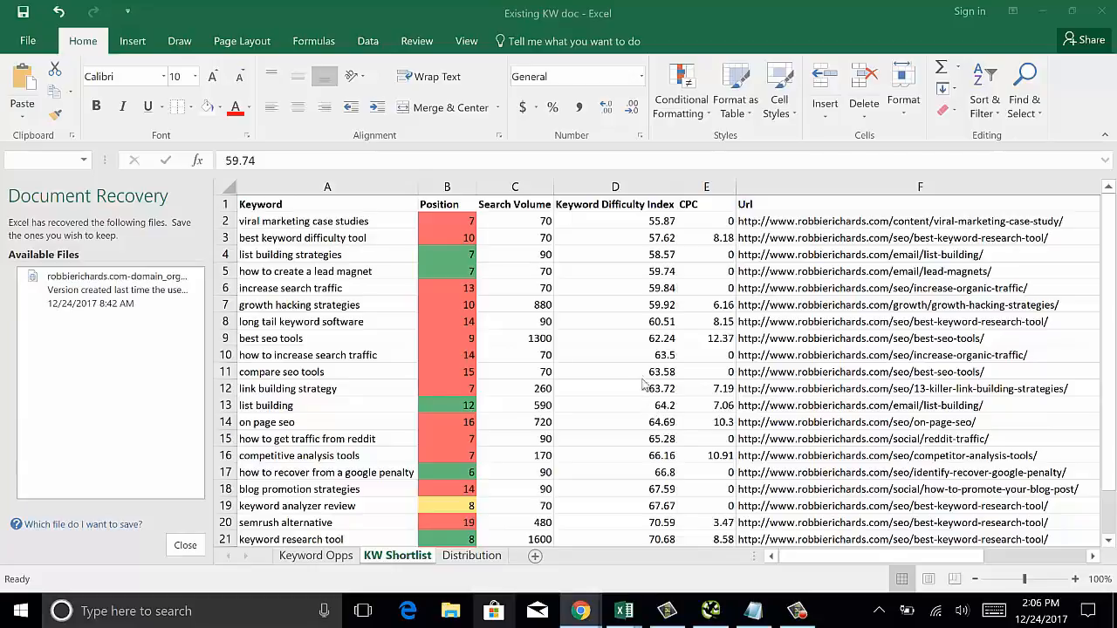
key(alt+Tab)
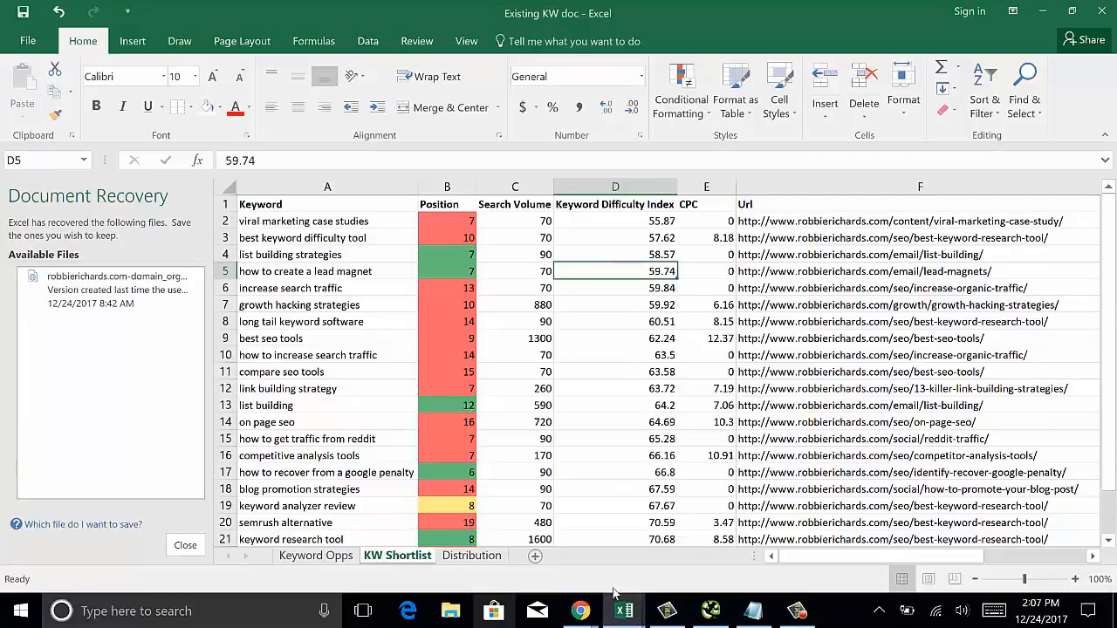
Step: Return to the workbook with the frequency chart, compare its bars across the difficulty levels, and minimize the workbook
mouse_move(622, 609)
click(810, 554)
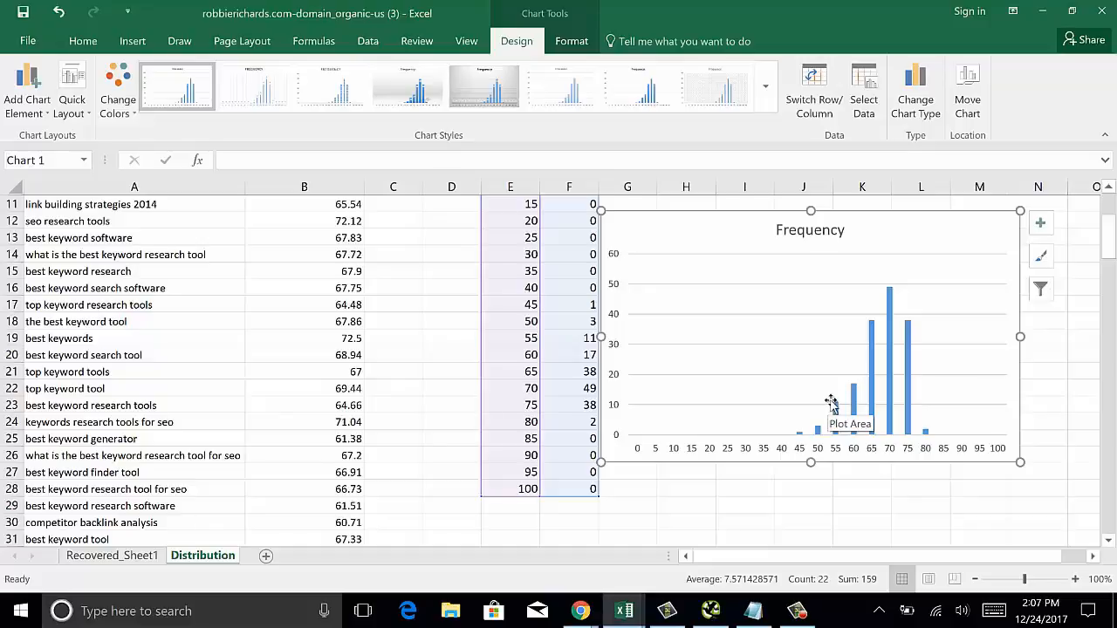
mouse_move(887, 332)
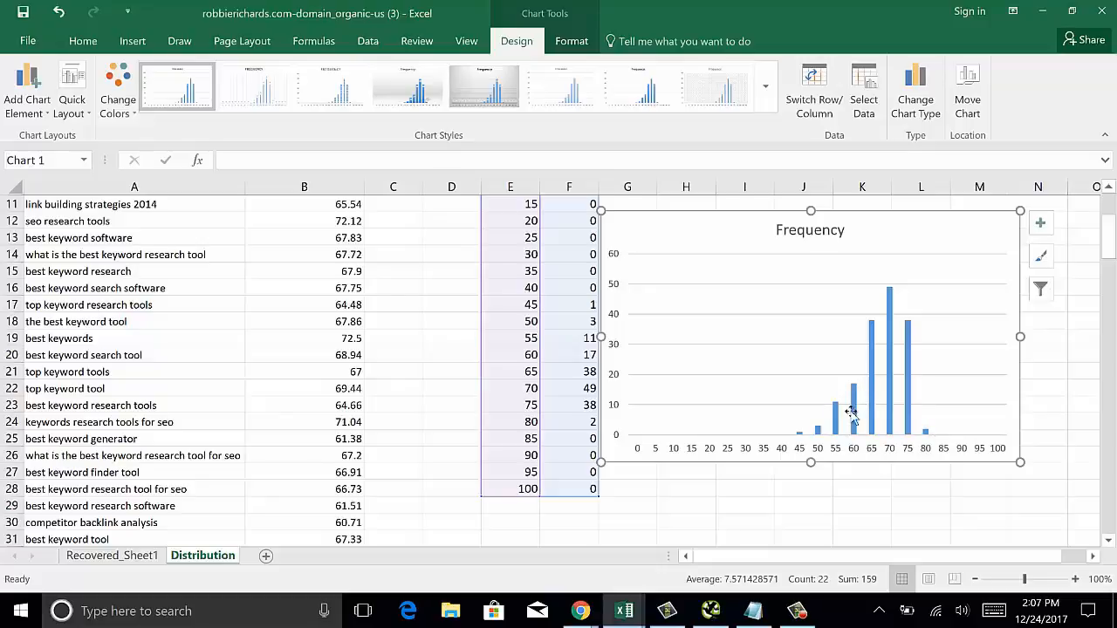
mouse_move(837, 424)
click(1043, 12)
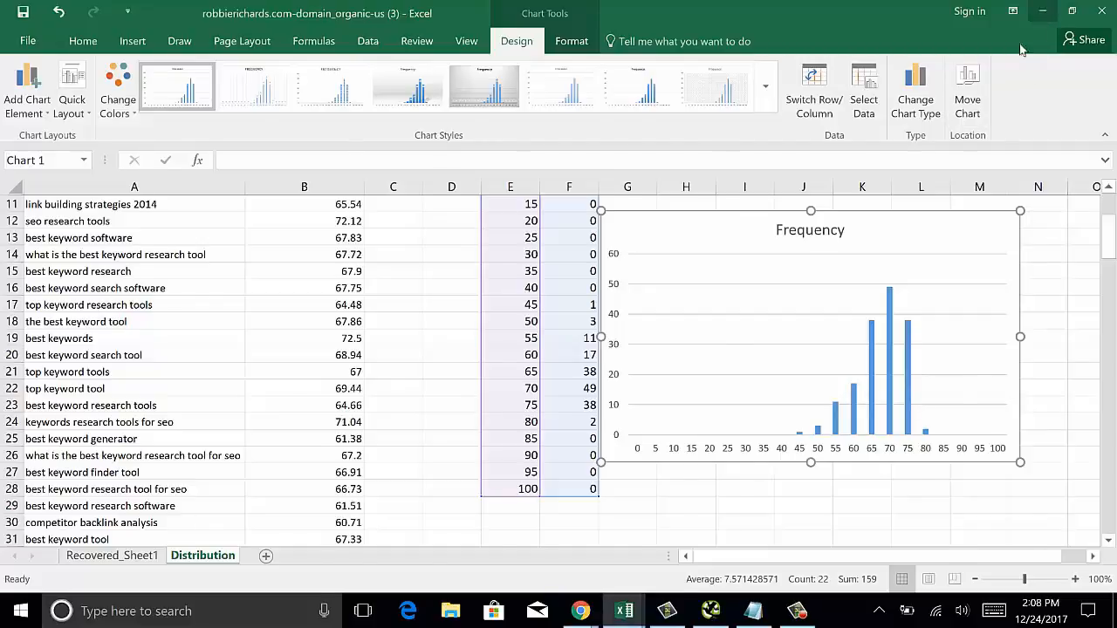